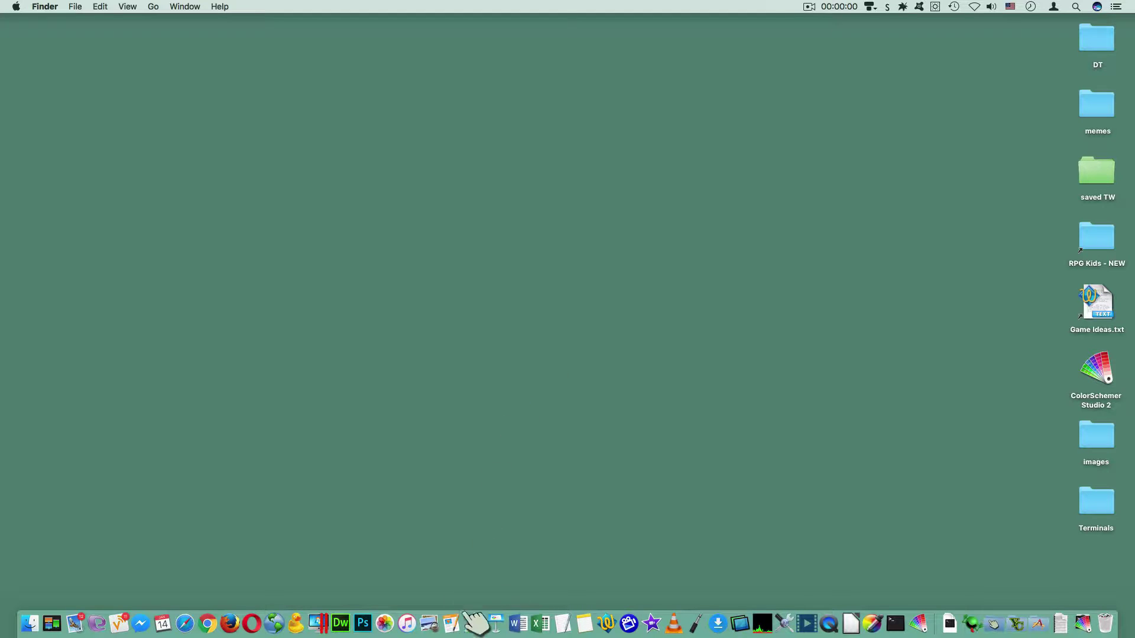
- Open a new Terminal window with the Grass profile and move it right of the Pages document
{"action": "left_click", "coordinate": [451, 624]}
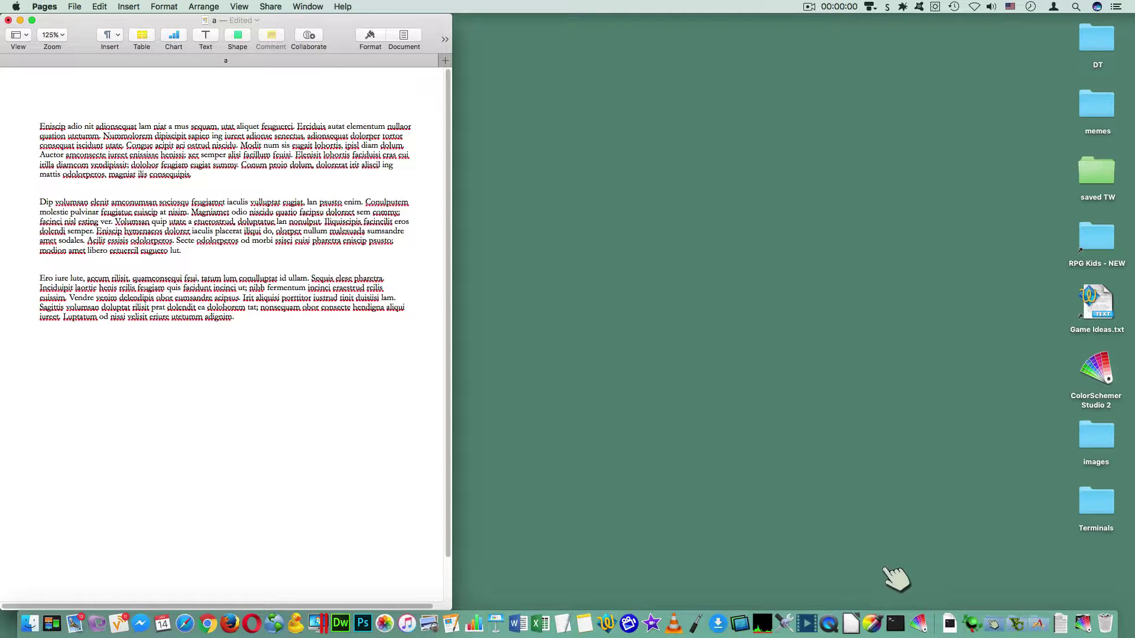
{"action": "right_click", "coordinate": [904, 630]}
{"action": "mouse_move", "coordinate": [941, 508]}
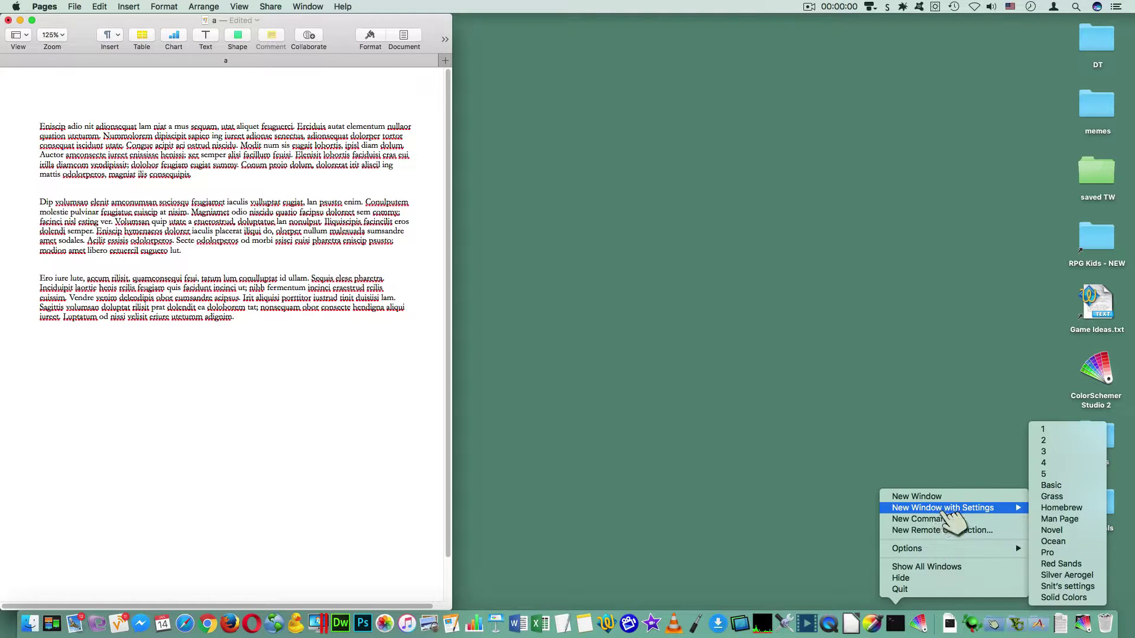
{"action": "left_click", "coordinate": [1053, 496]}
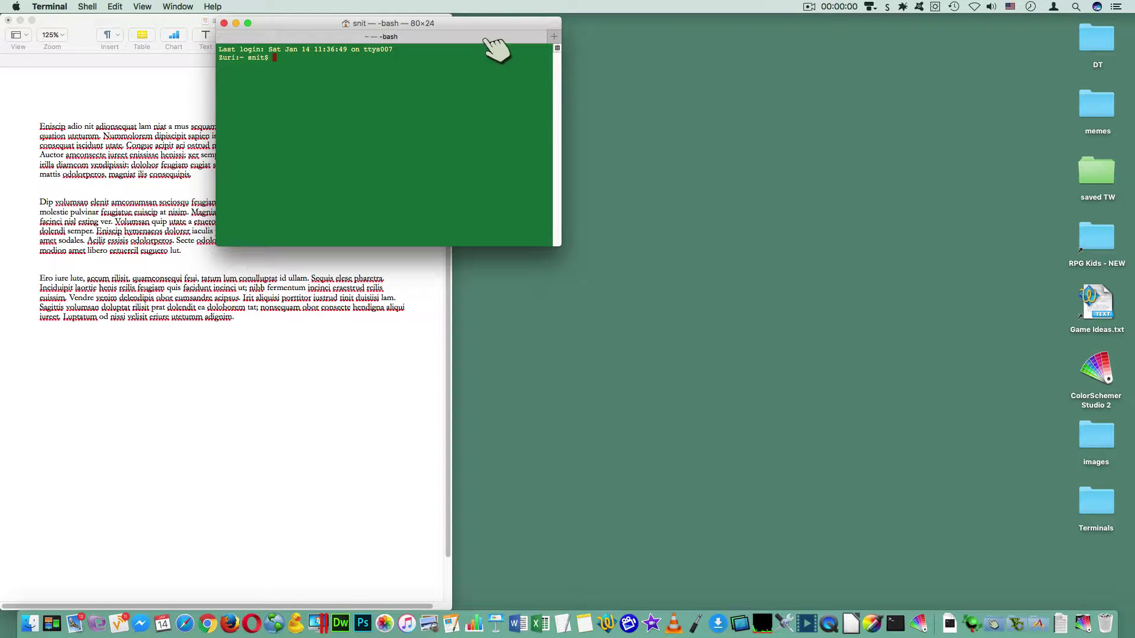
{"action": "left_click_drag", "start_coordinate": [493, 46], "coordinate": [770, 96]}
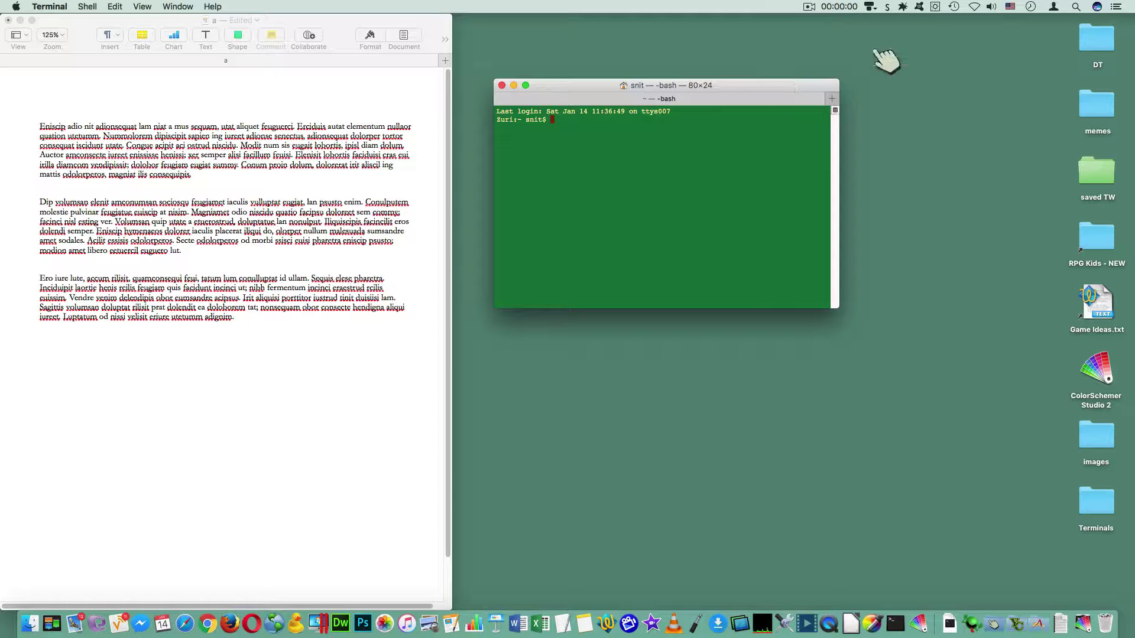
- Snap Terminal to the right half at 134×68 and Pages to the left half
{"action": "left_click", "coordinate": [903, 6]}
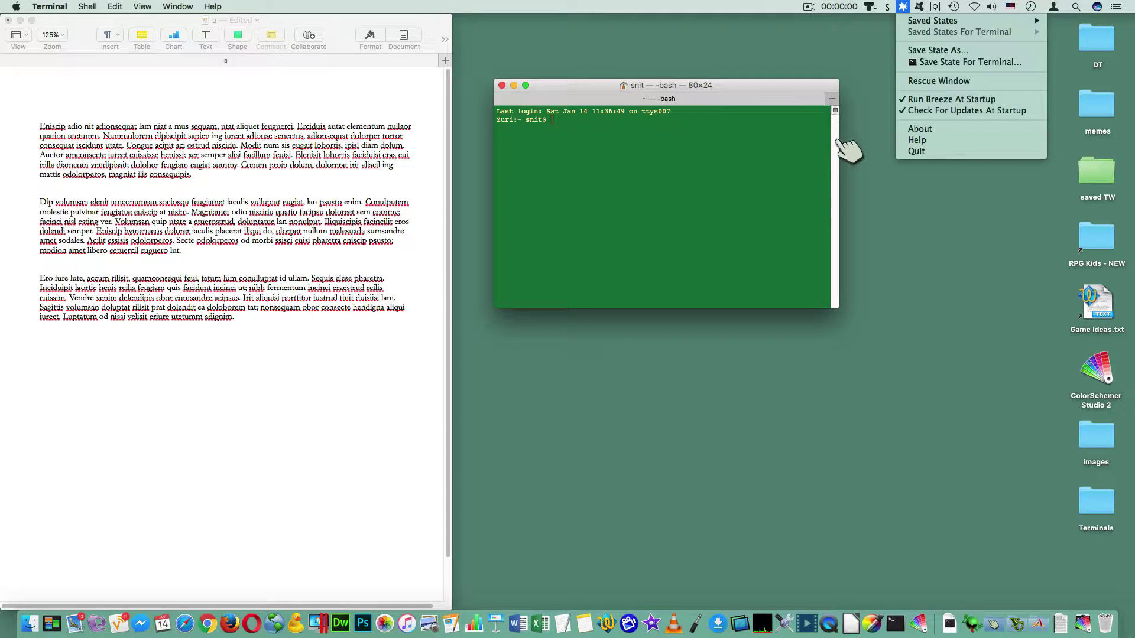
{"action": "mouse_move", "coordinate": [935, 24]}
{"action": "left_click", "coordinate": [656, 171]}
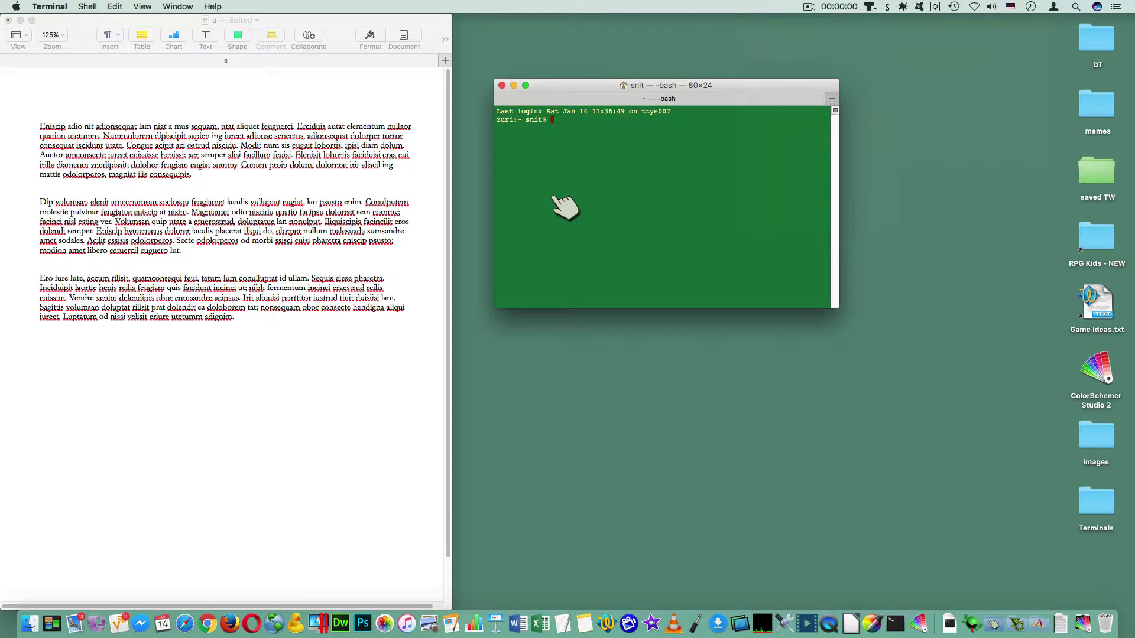
{"action": "key", "text": "ctrl+alt+Right"}
{"action": "key", "text": "ctrl+alt+Right"}
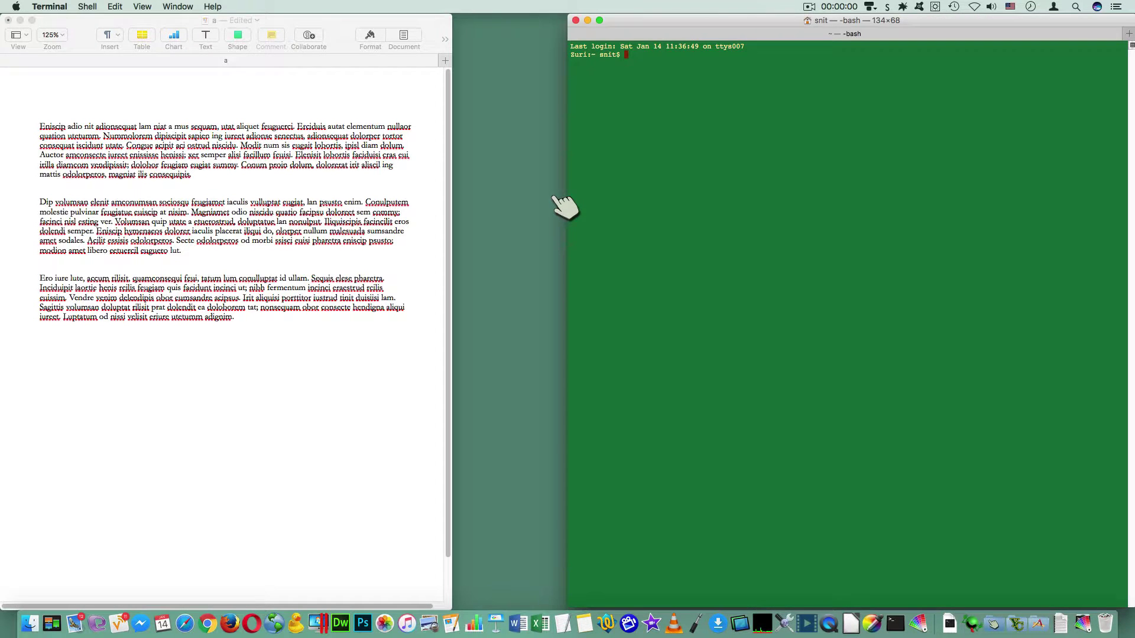
{"action": "left_click", "coordinate": [348, 227]}
{"action": "key", "text": "ctrl+alt+Left"}
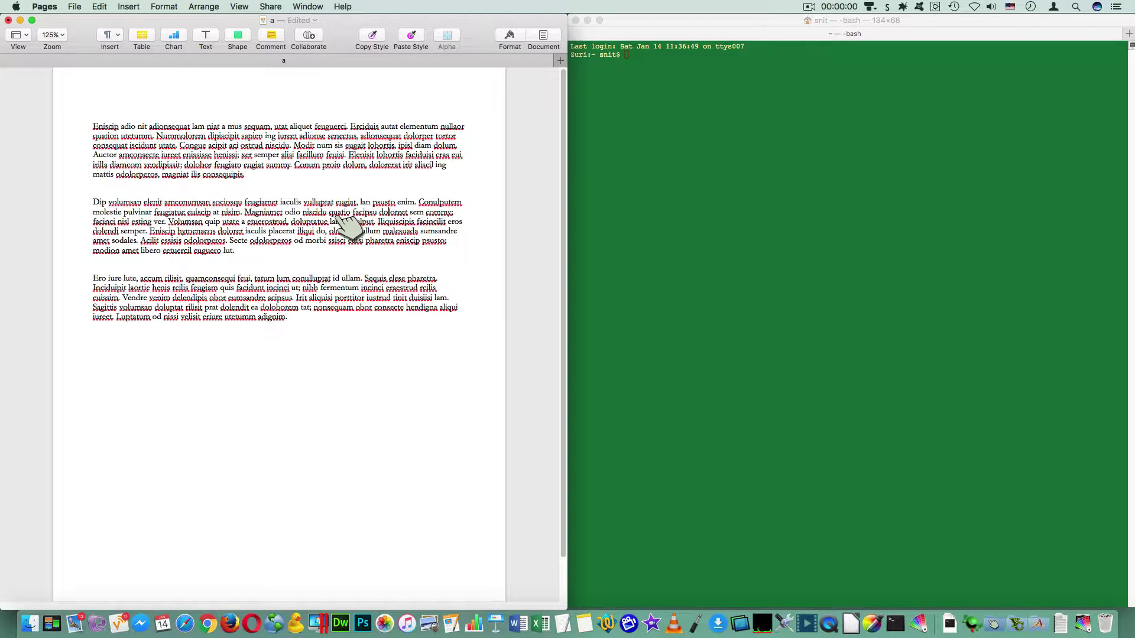
- Check that document 'a' is stored in the Trash, then return to Terminal
{"action": "left_click", "coordinate": [317, 125]}
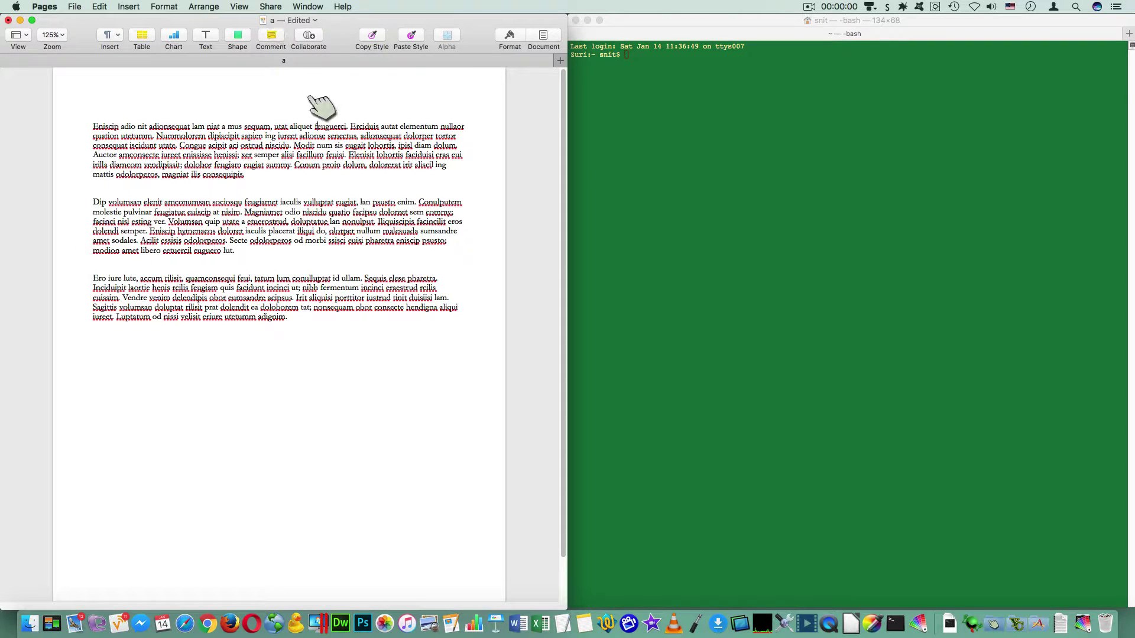
{"action": "left_click", "coordinate": [316, 20]}
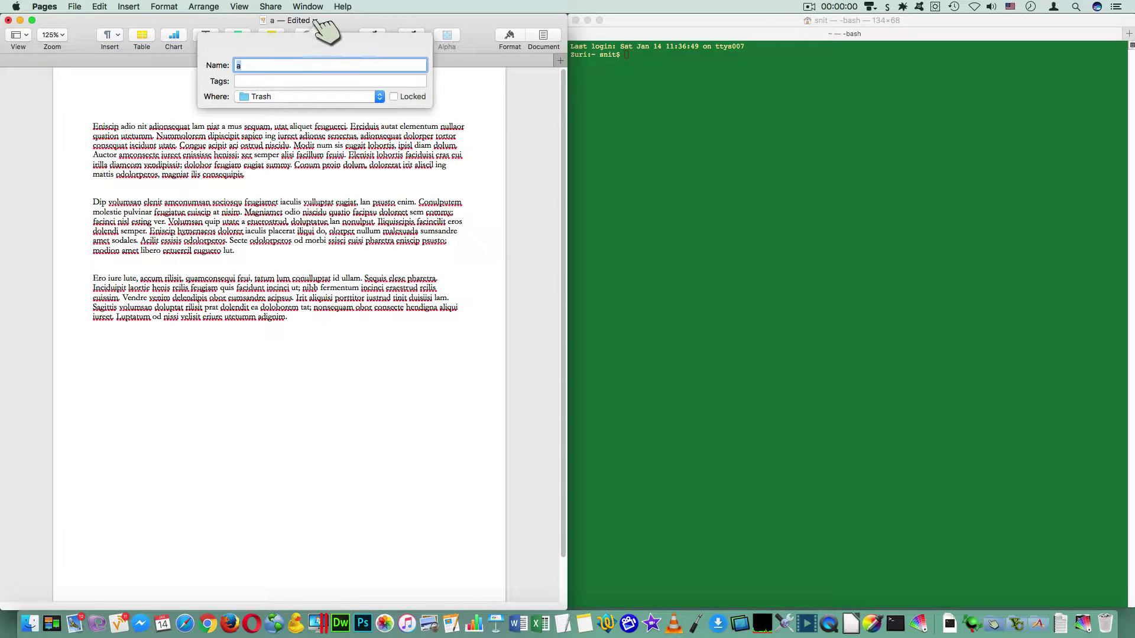
{"action": "left_click", "coordinate": [300, 161]}
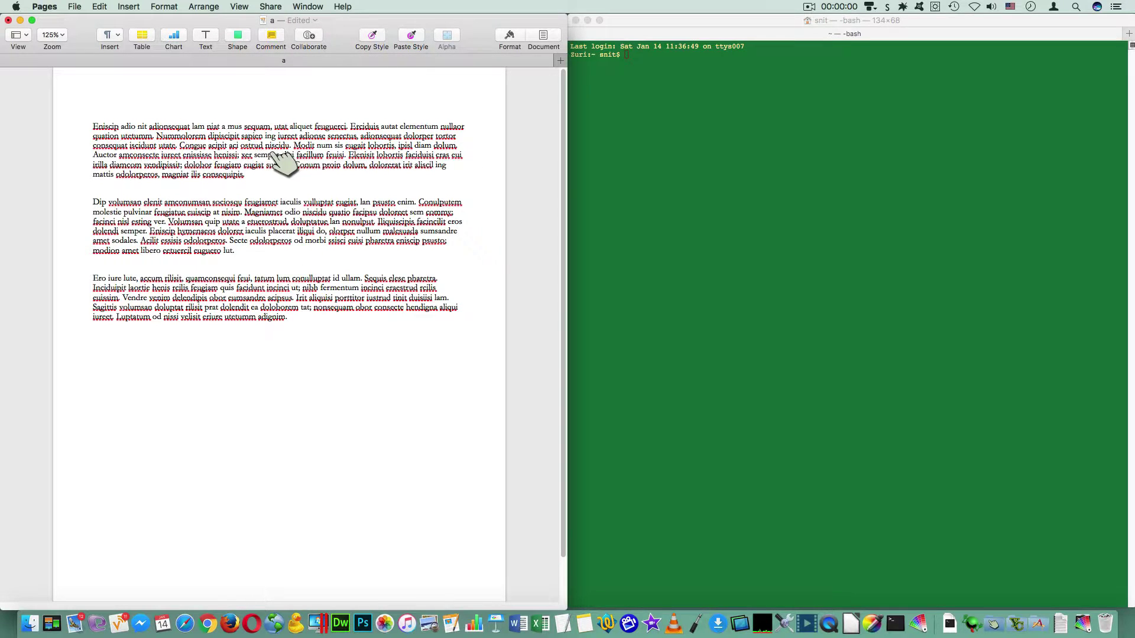
{"action": "left_click", "coordinate": [655, 127]}
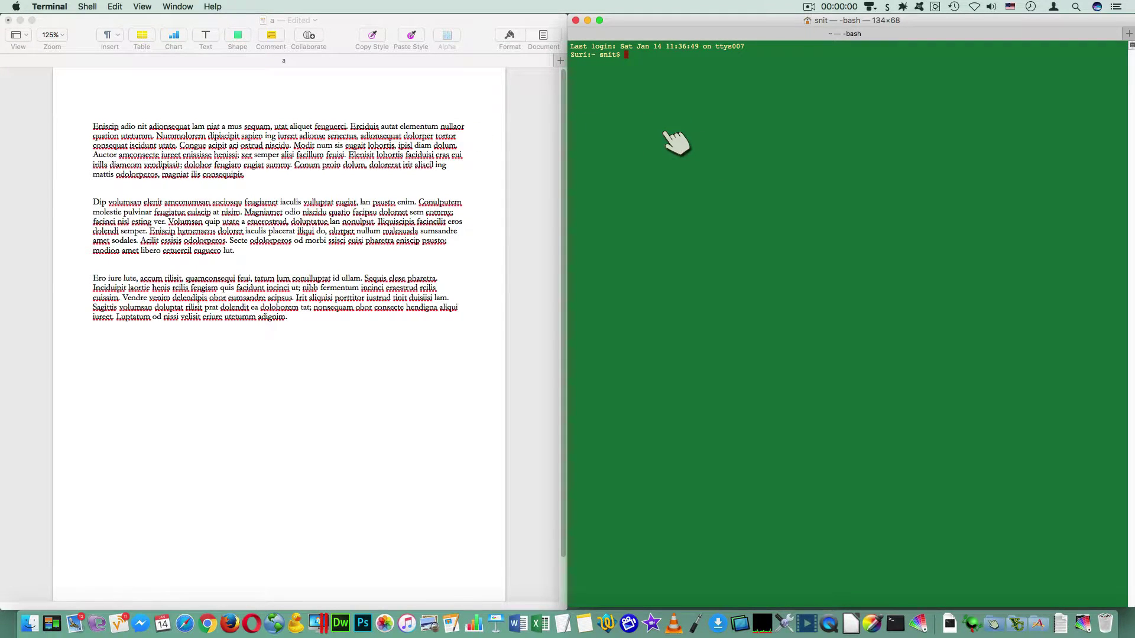
- Build an mv command that moves a.pages from the Trash to the Desktop as fred.pages
{"action": "type", "text": "mv"}
{"action": "left_click", "coordinate": [375, 95]}
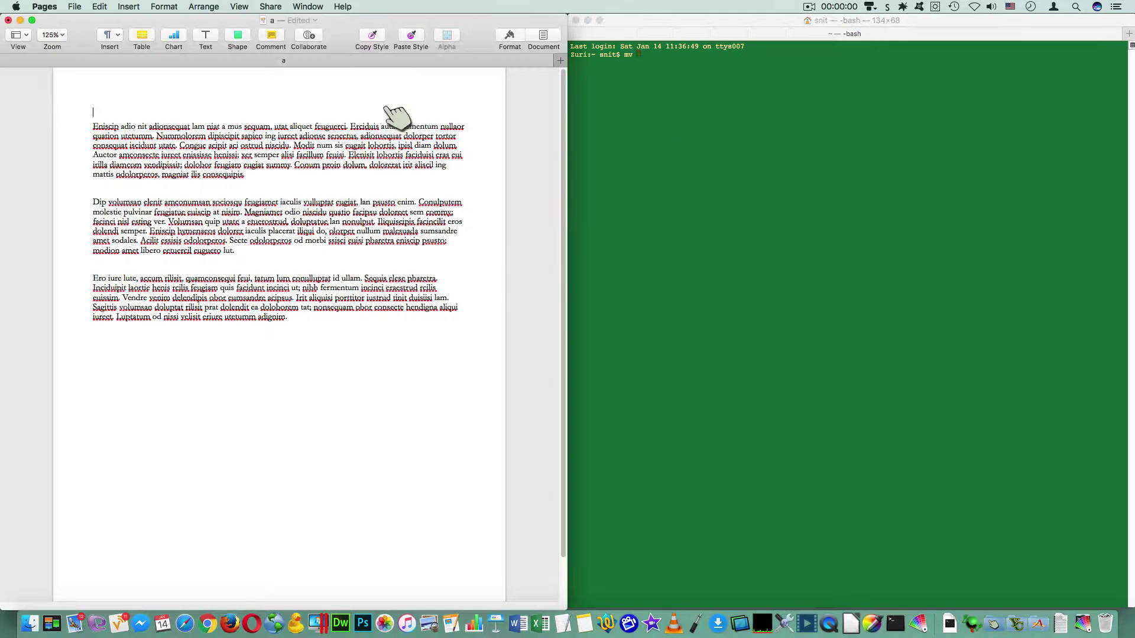
{"action": "left_click_drag", "start_coordinate": [266, 24], "coordinate": [686, 136]}
{"action": "left_click", "coordinate": [762, 77]}
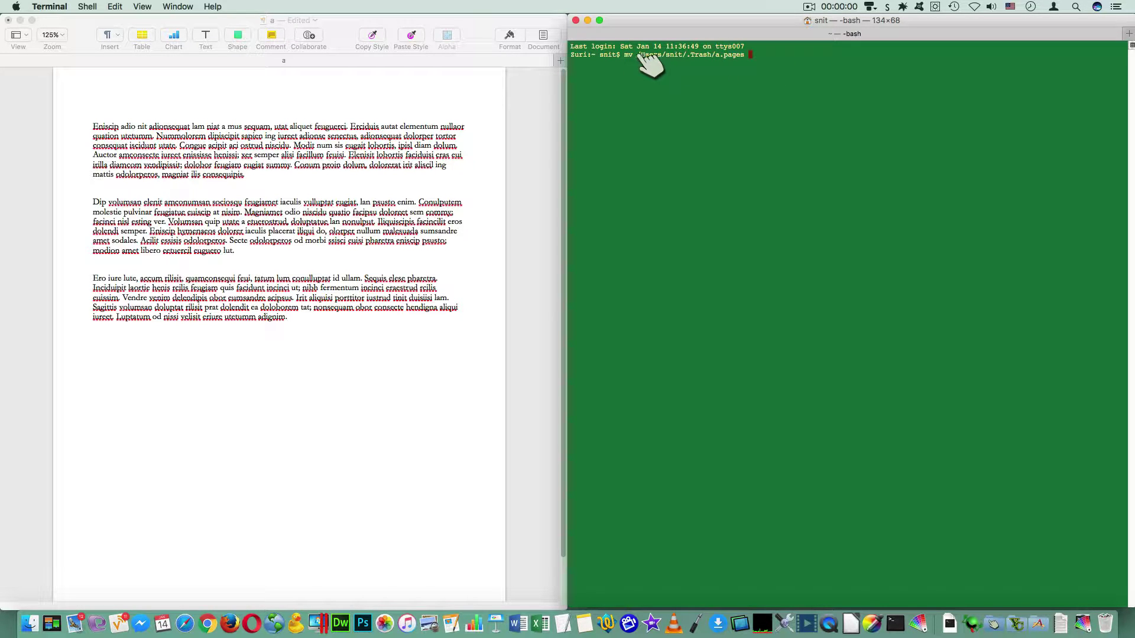
{"action": "left_click_drag", "start_coordinate": [639, 55], "coordinate": [680, 56]}
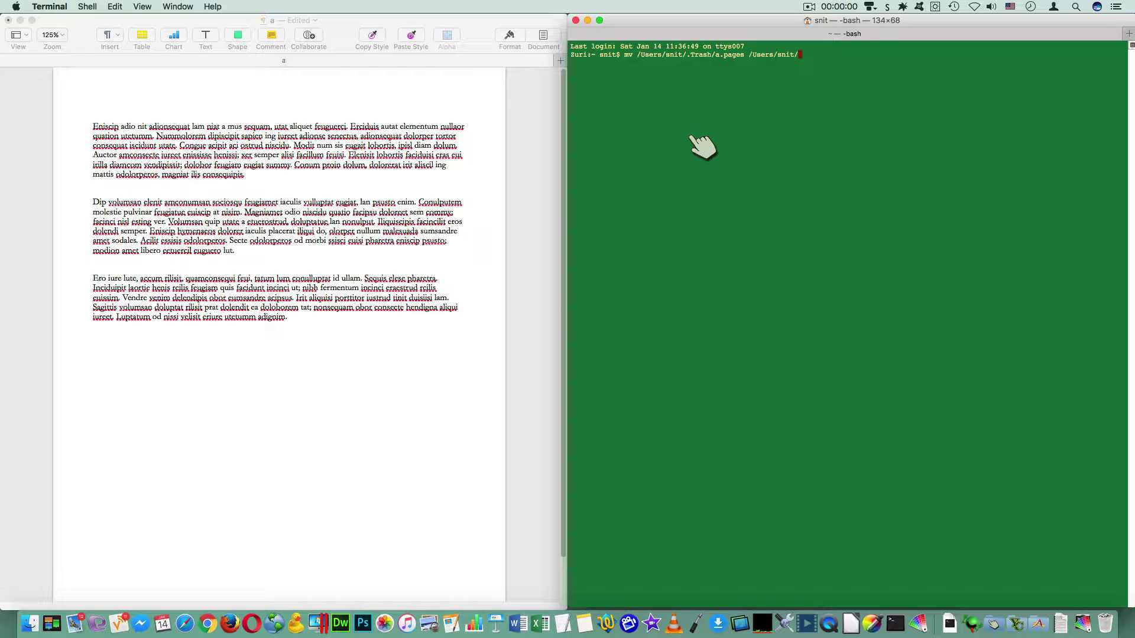
{"action": "type", "text": "Desktop/fred.pages"}
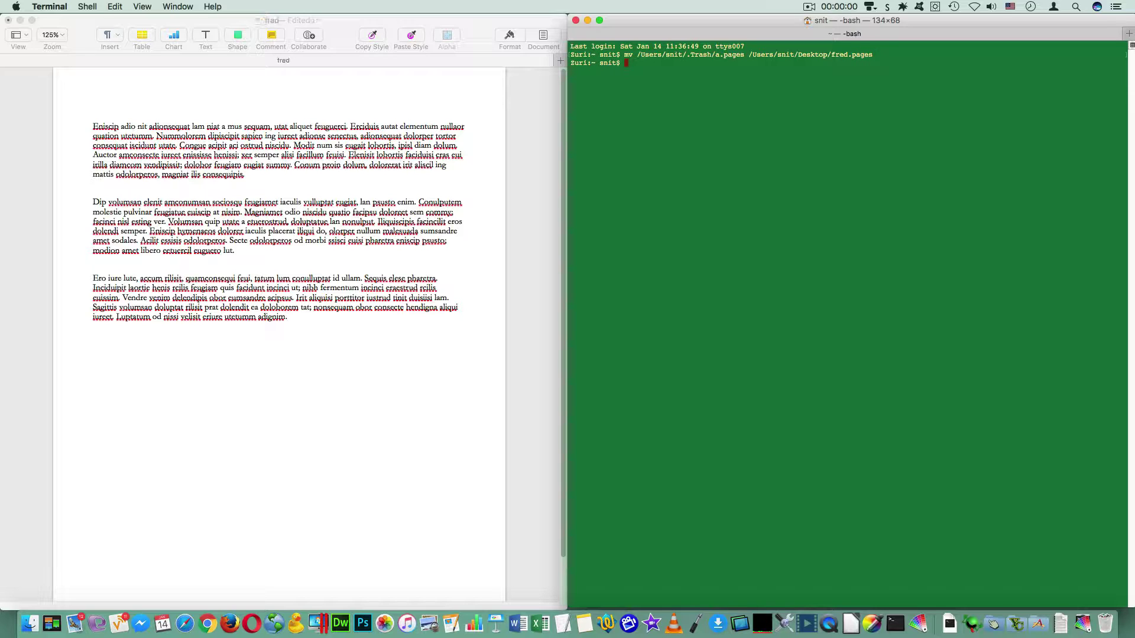
- Verify the Pages document is now named fred on the Desktop, then return to Terminal
{"action": "left_click", "coordinate": [313, 99]}
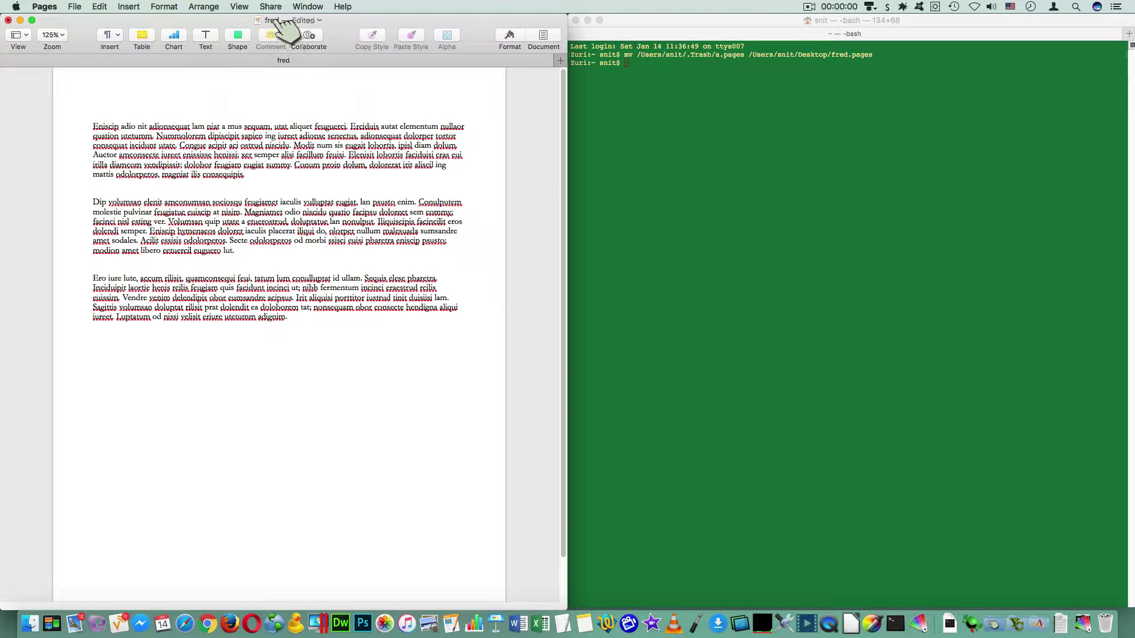
{"action": "left_click", "coordinate": [321, 21]}
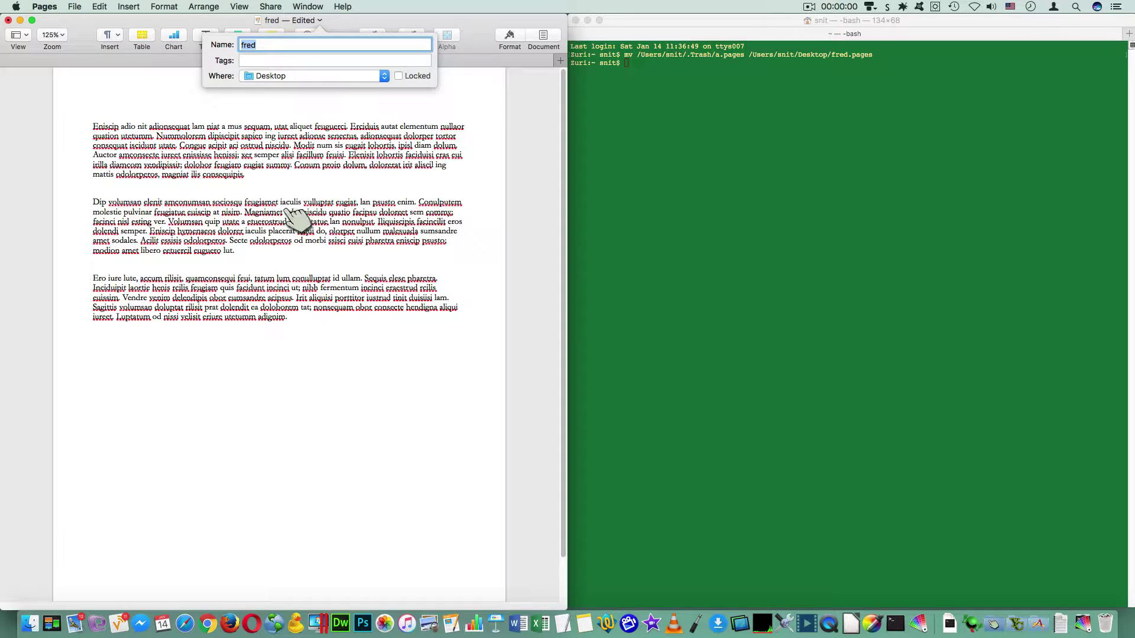
{"action": "left_click", "coordinate": [323, 288]}
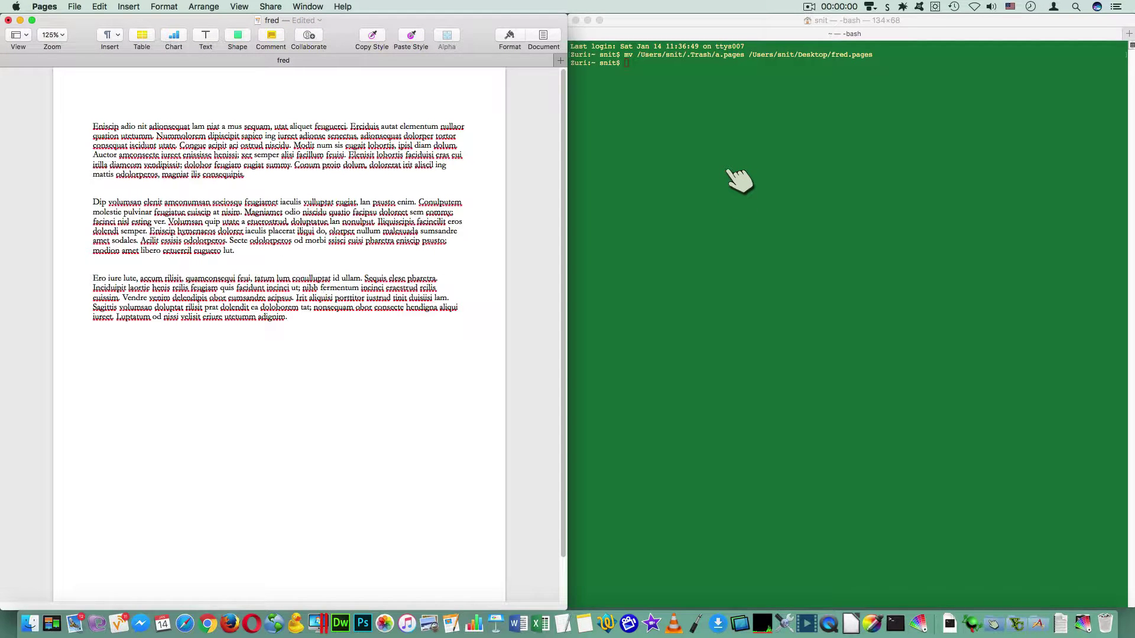
{"action": "left_click", "coordinate": [736, 179]}
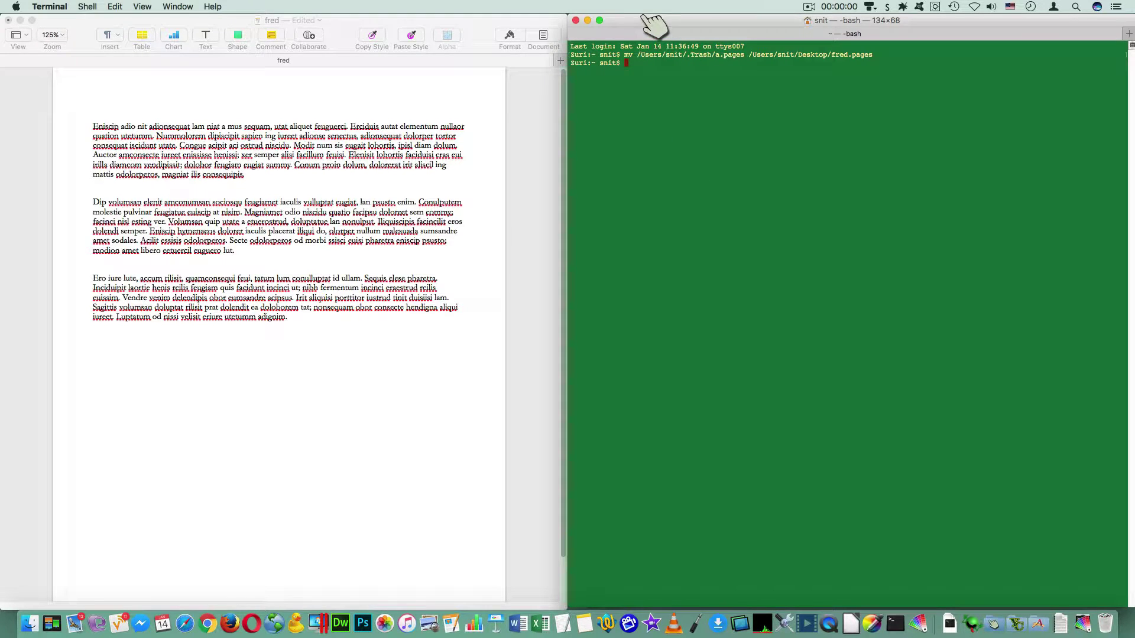
- Untile Terminal, shrinking it to 99×59, and resize the fred Pages window smaller
{"action": "left_click_drag", "start_coordinate": [653, 24], "coordinate": [570, 76]}
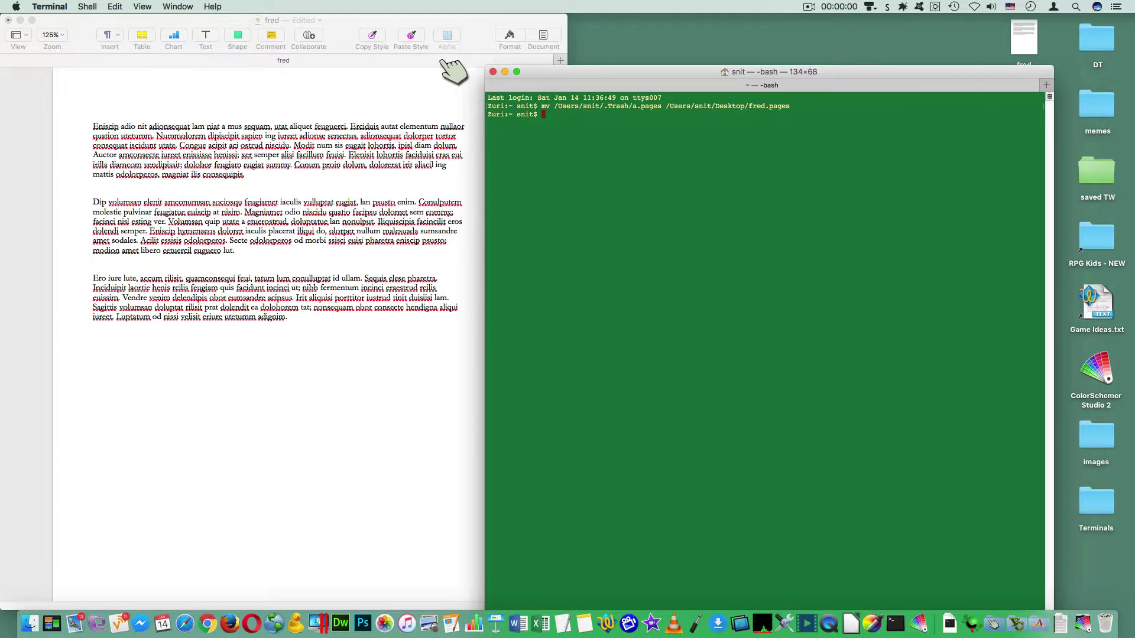
{"action": "left_click", "coordinate": [514, 71]}
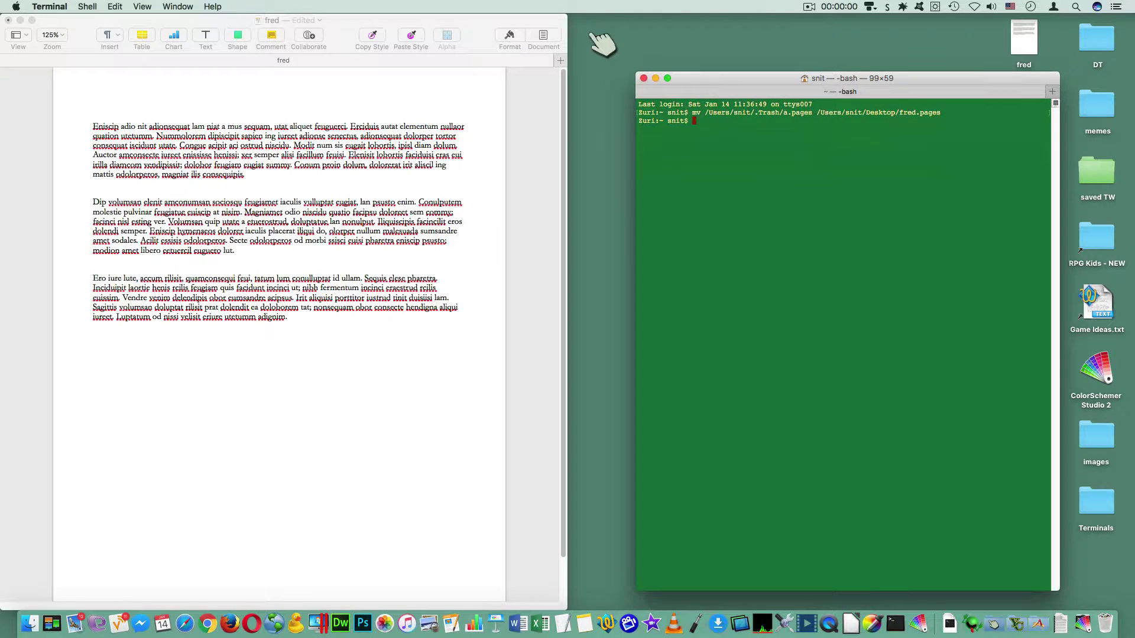
{"action": "left_click", "coordinate": [566, 19]}
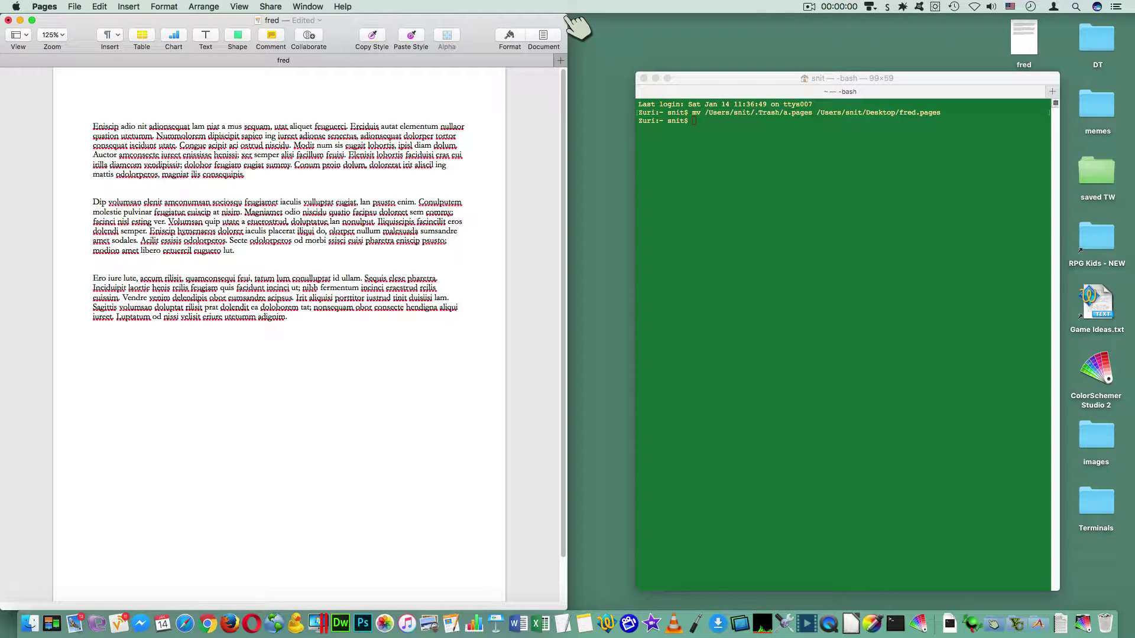
{"action": "left_click_drag", "start_coordinate": [577, 27], "coordinate": [499, 112]}
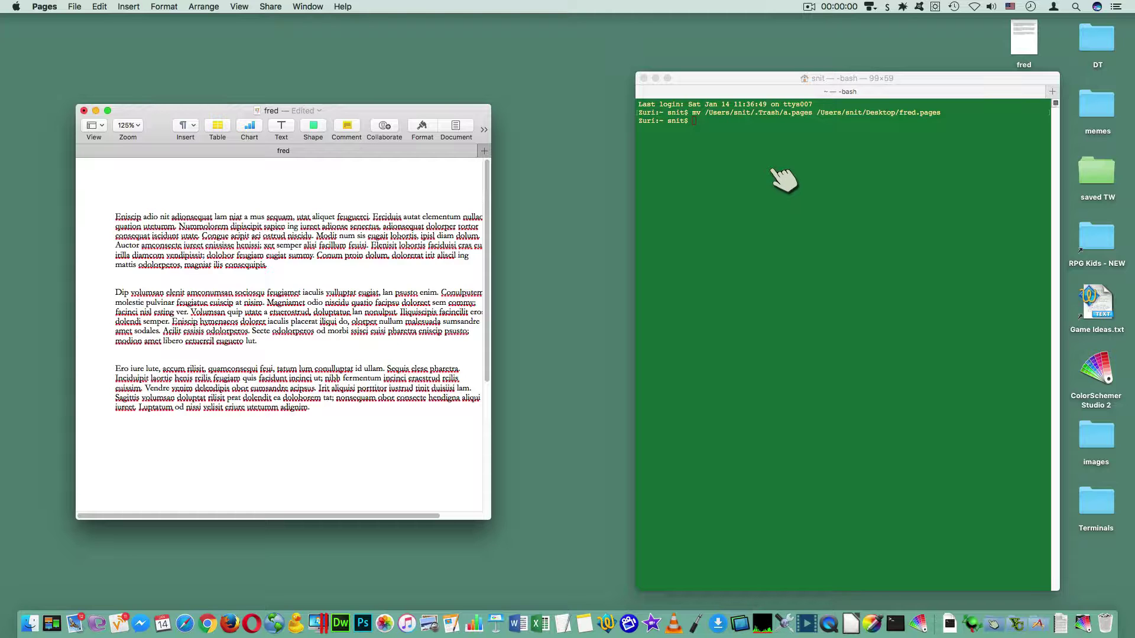
- Put the fred document in full screen, then show Mission Control with Ctrl+Up
{"action": "left_click", "coordinate": [108, 110]}
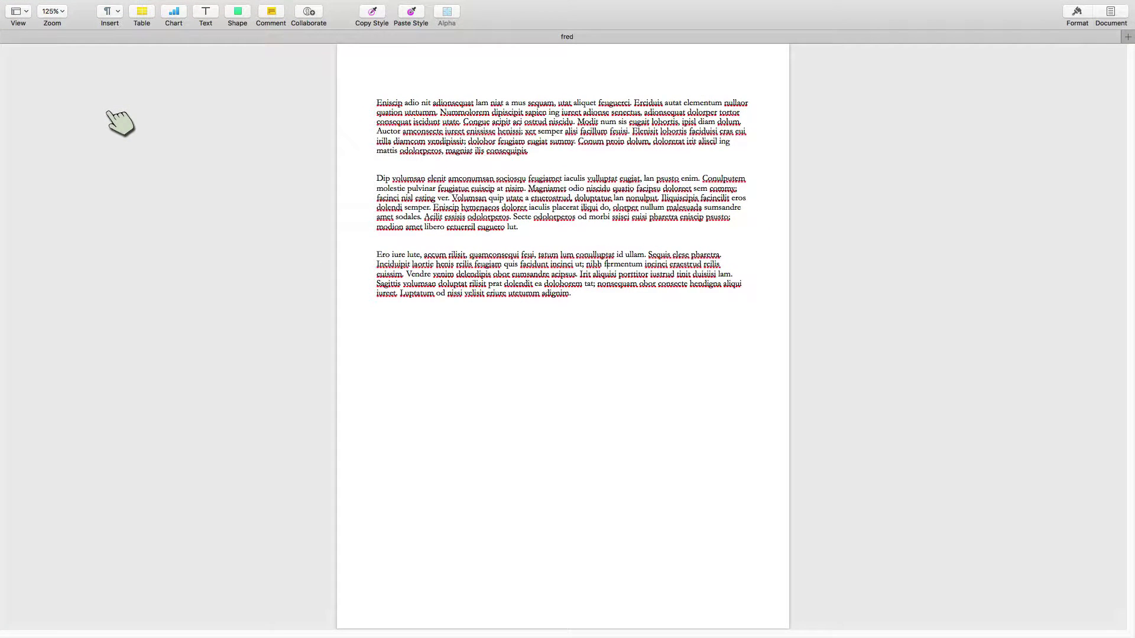
{"action": "mouse_move", "coordinate": [51, 636]}
{"action": "key", "text": "ctrl+Up"}
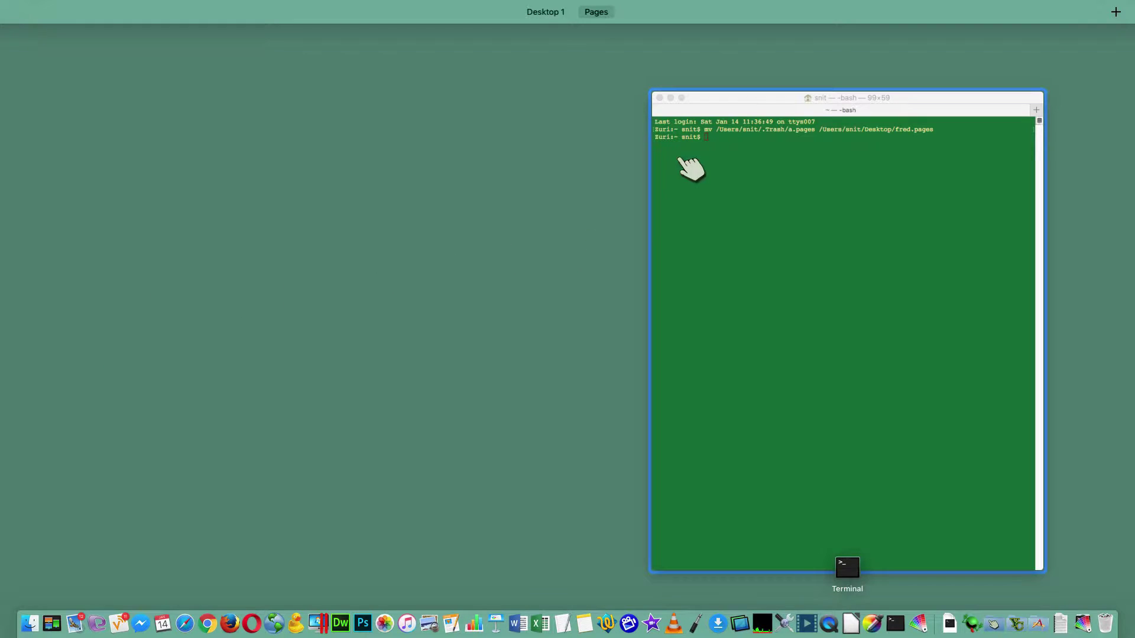
- Join Terminal to the Pages full-screen space and enter that Split View space
{"action": "left_click_drag", "start_coordinate": [733, 107], "coordinate": [650, 35]}
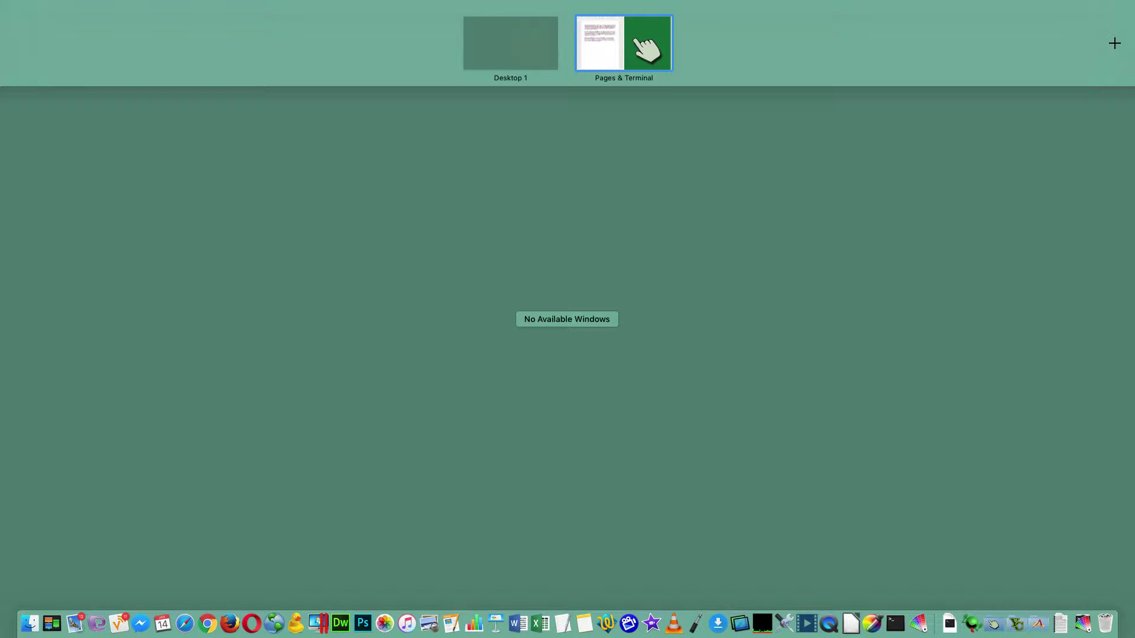
{"action": "left_click", "coordinate": [647, 47]}
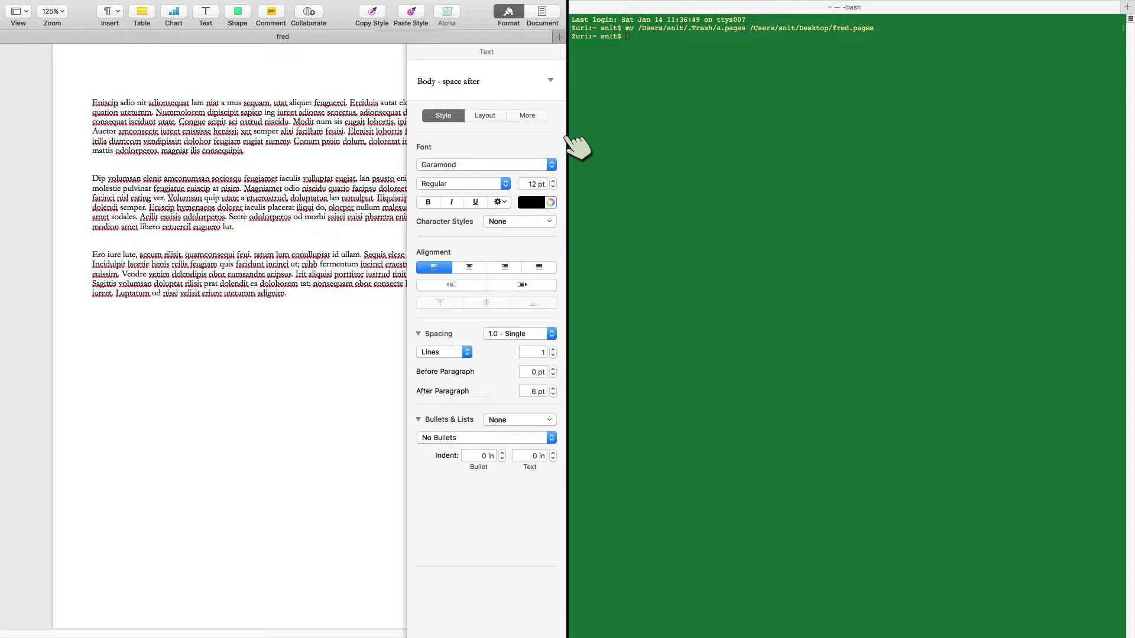
- Close the Format inspector so the fred page fills the left half, keeping Pages active
{"action": "left_click", "coordinate": [508, 13]}
{"action": "left_click", "coordinate": [509, 14]}
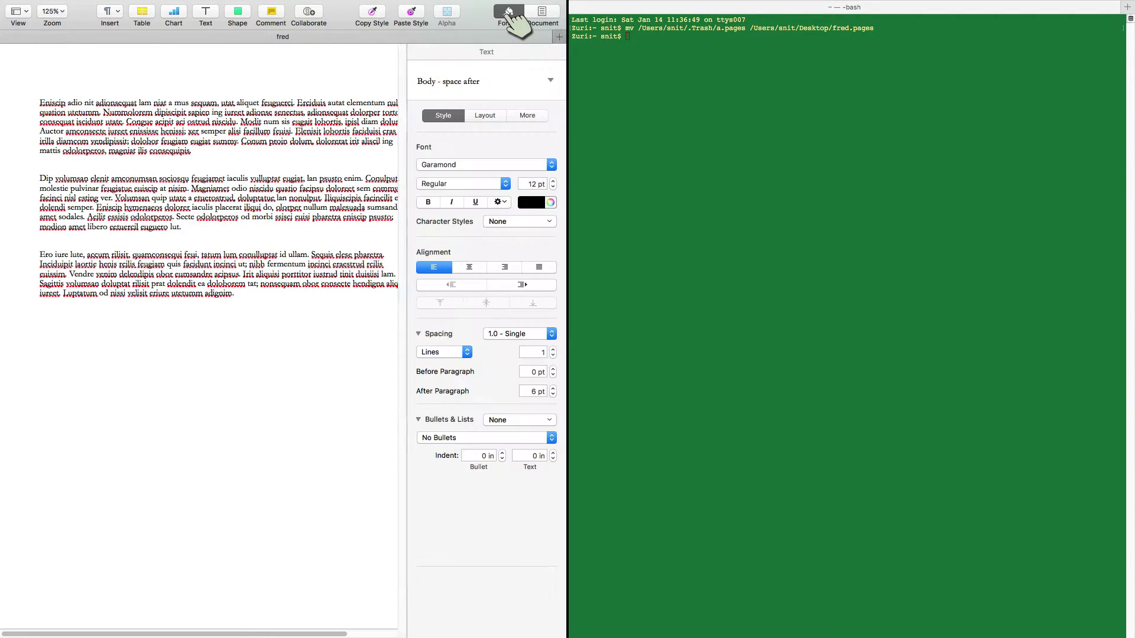
{"action": "left_click", "coordinate": [508, 12]}
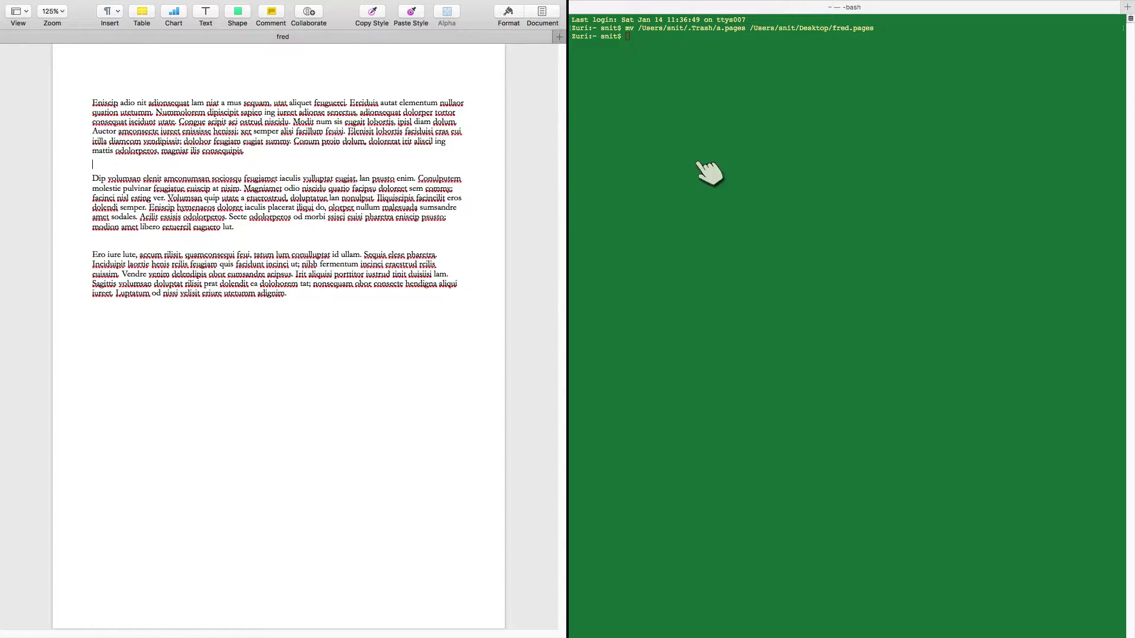
{"action": "left_click", "coordinate": [730, 155]}
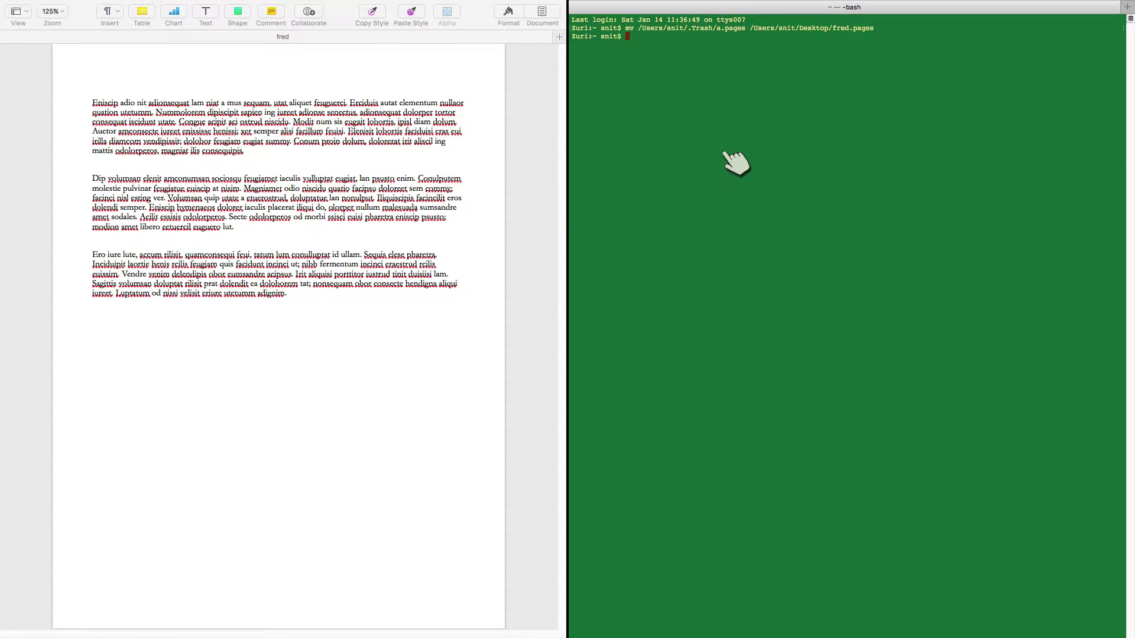
{"action": "left_click", "coordinate": [470, 98]}
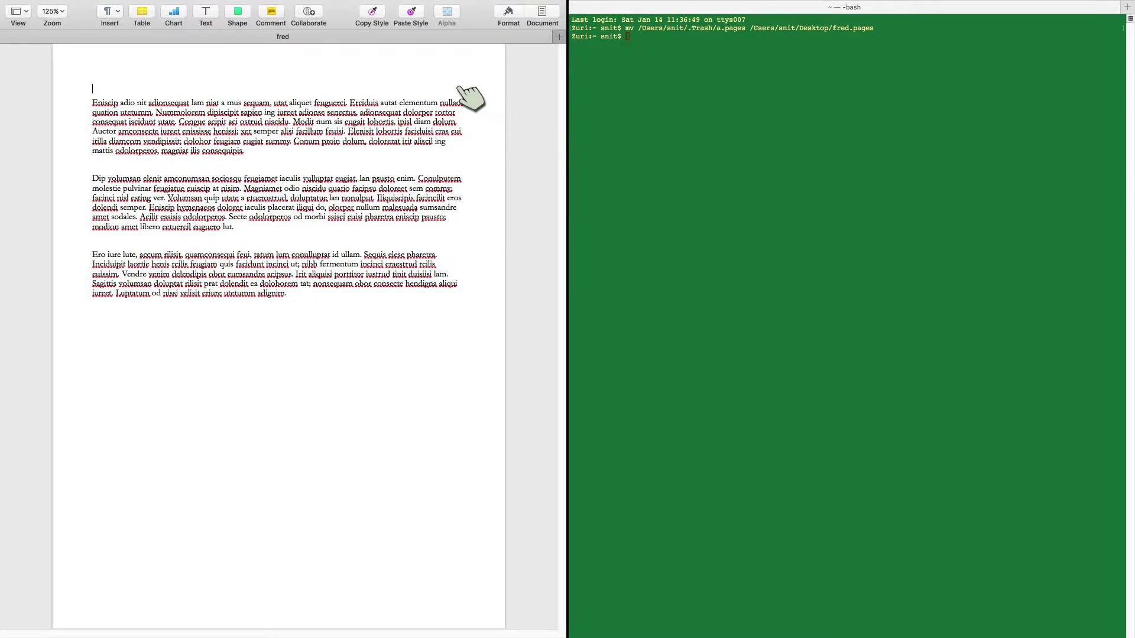
- Add three blank document tabs, Untitled 3, 4 and 5, beside fred
{"action": "left_click", "coordinate": [558, 37]}
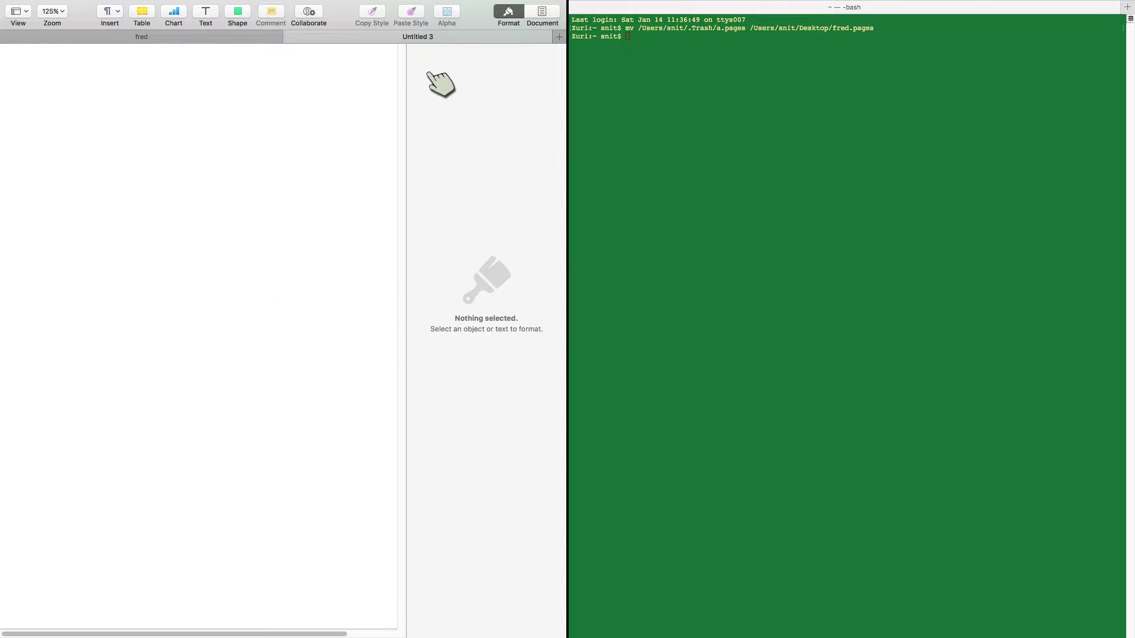
{"action": "left_click", "coordinate": [559, 37]}
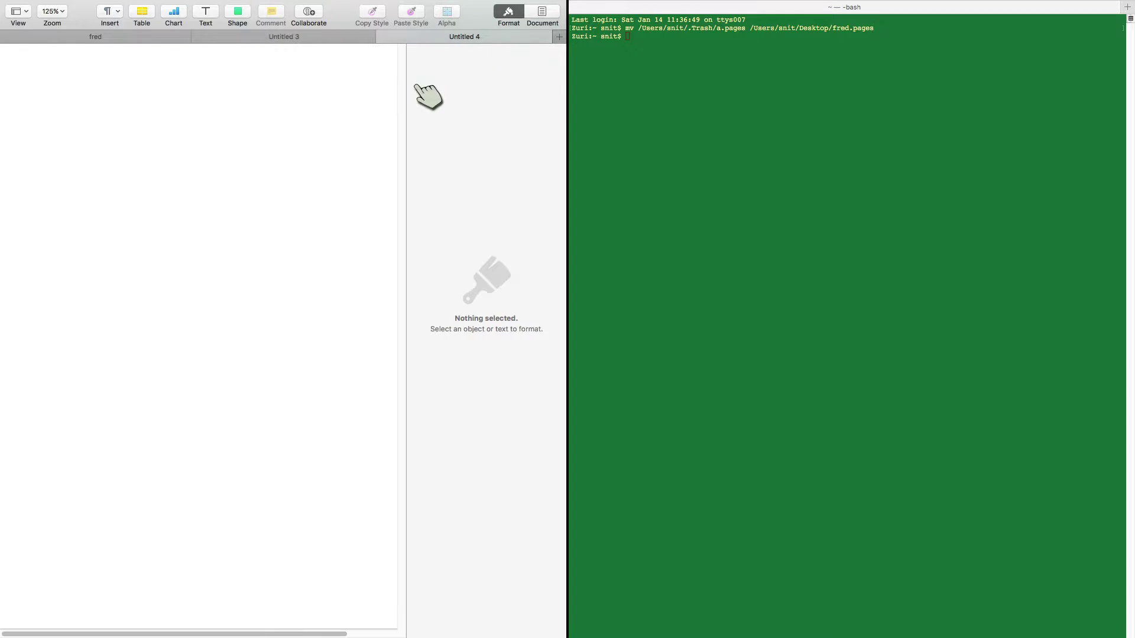
{"action": "left_click", "coordinate": [559, 36]}
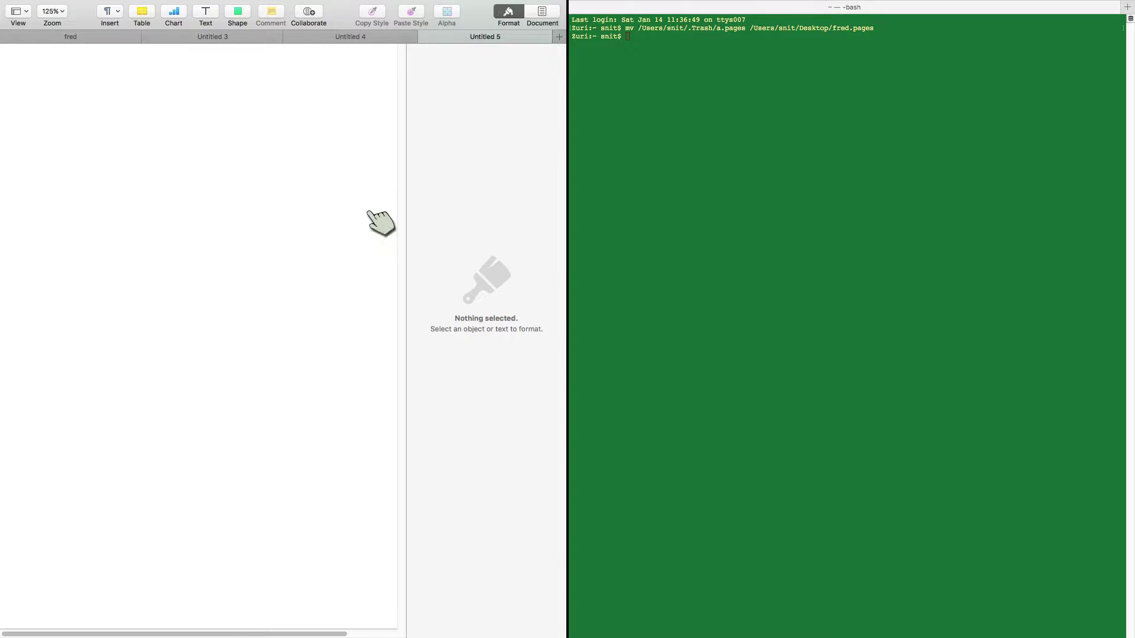
- Cycle the tabs with Ctrl+Tab back to fred, then focus the Terminal
{"action": "left_click", "coordinate": [210, 195]}
{"action": "key", "text": "ctrl+Tab"}
{"action": "key", "text": "ctrl+Tab"}
{"action": "key", "text": "ctrl+Tab"}
{"action": "key", "text": "ctrl+Tab"}
{"action": "key", "text": "ctrl+Tab"}
{"action": "key", "text": "ctrl+Tab"}
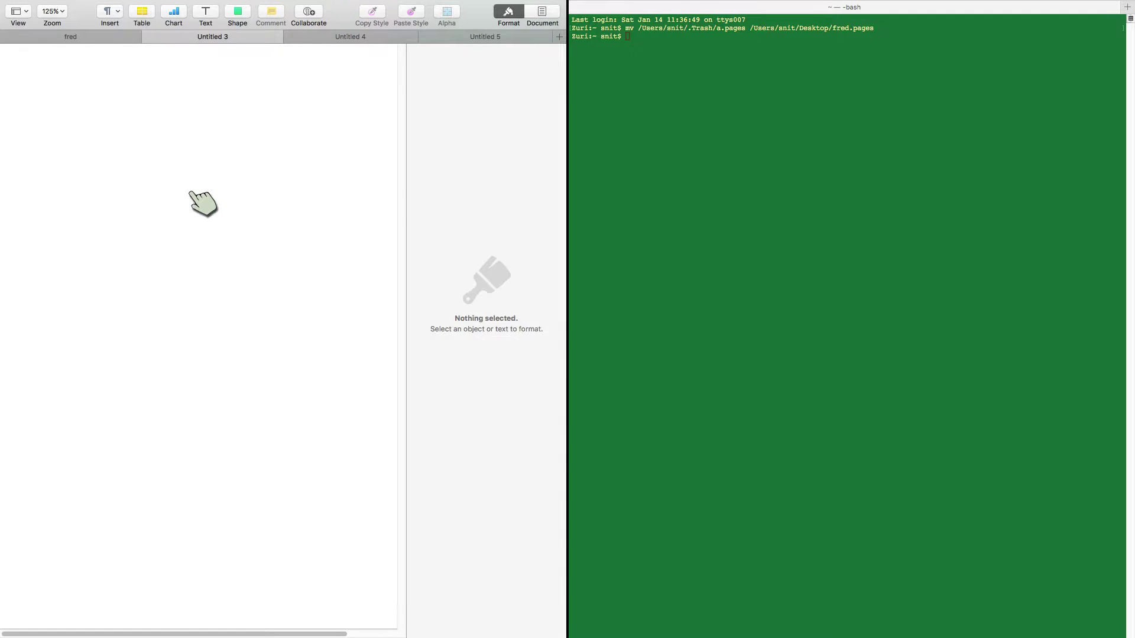
{"action": "key", "text": "ctrl+Tab"}
{"action": "key", "text": "ctrl+Tab"}
{"action": "key", "text": "ctrl+Tab"}
{"action": "key", "text": "ctrl+Tab"}
{"action": "key", "text": "ctrl+Tab"}
{"action": "key", "text": "ctrl+Tab"}
{"action": "key", "text": "ctrl+Tab"}
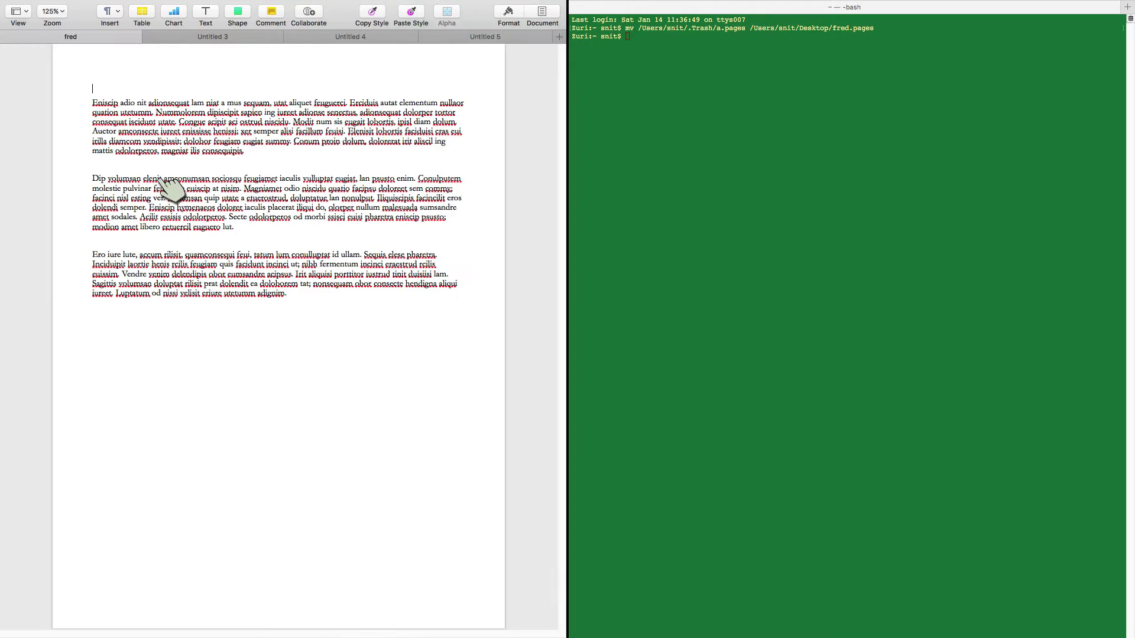
{"action": "key", "text": "ctrl+Tab"}
{"action": "key", "text": "ctrl+Tab"}
{"action": "key", "text": "ctrl+Tab"}
{"action": "key", "text": "ctrl+Tab"}
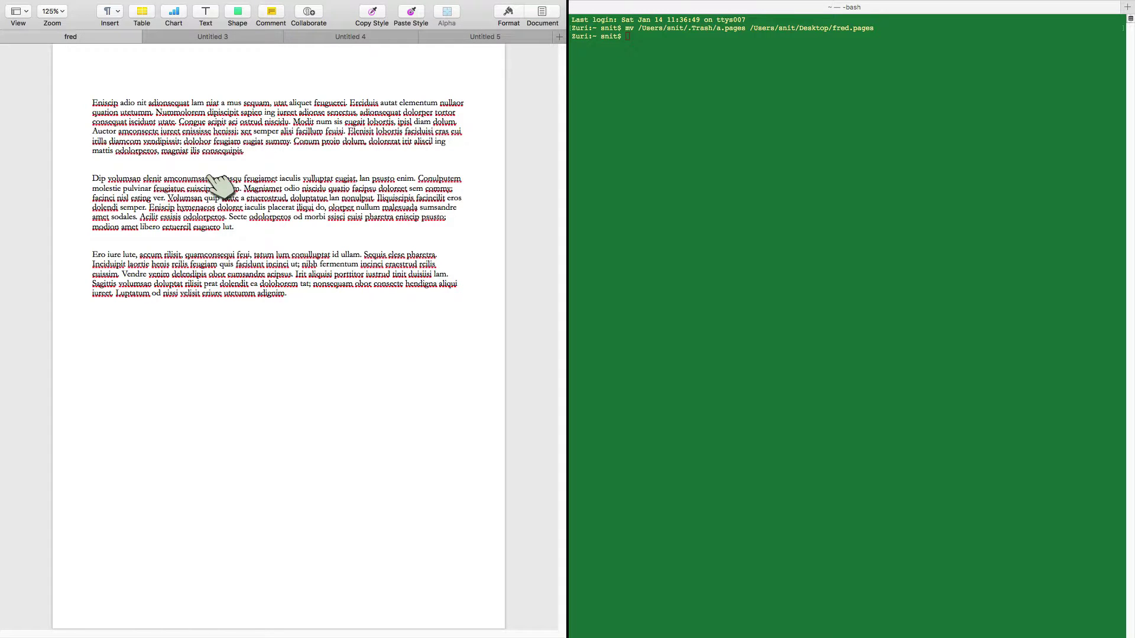
{"action": "left_click", "coordinate": [716, 157]}
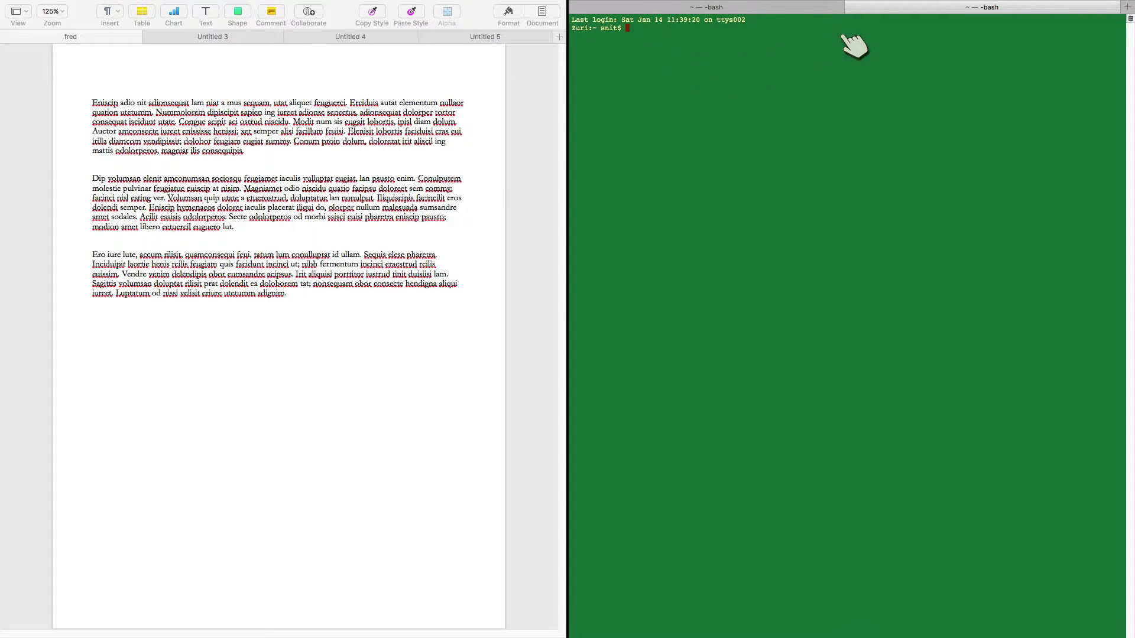
{"action": "left_click", "coordinate": [852, 7]}
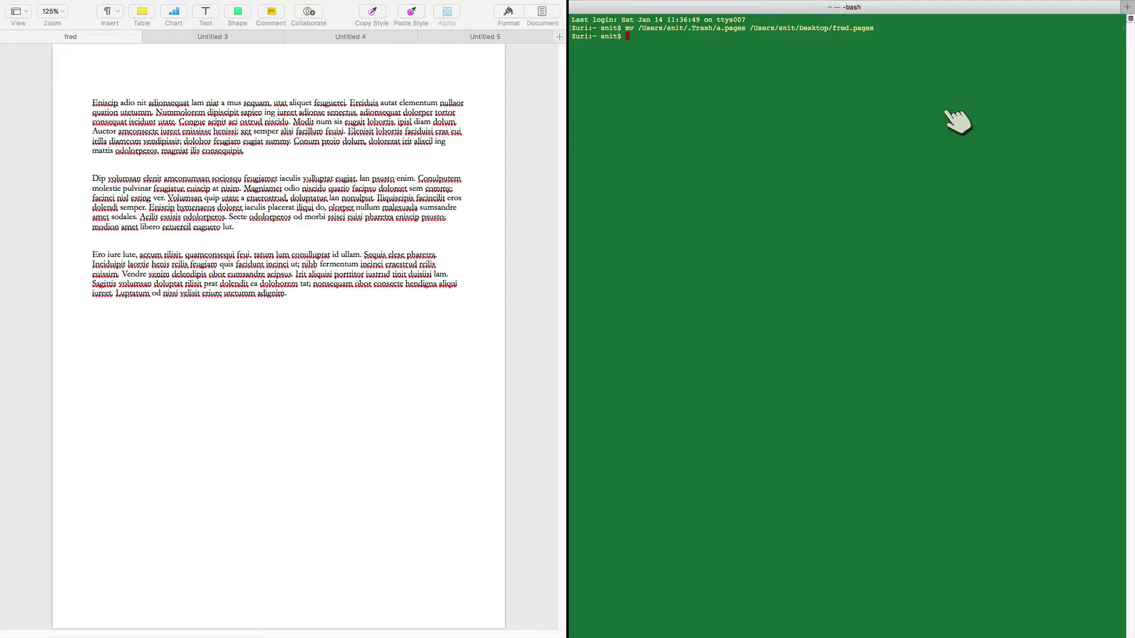
- Open new Terminal tabs with the Homebrew, Red Sands and Ocean profiles
{"action": "right_click", "coordinate": [1122, 8]}
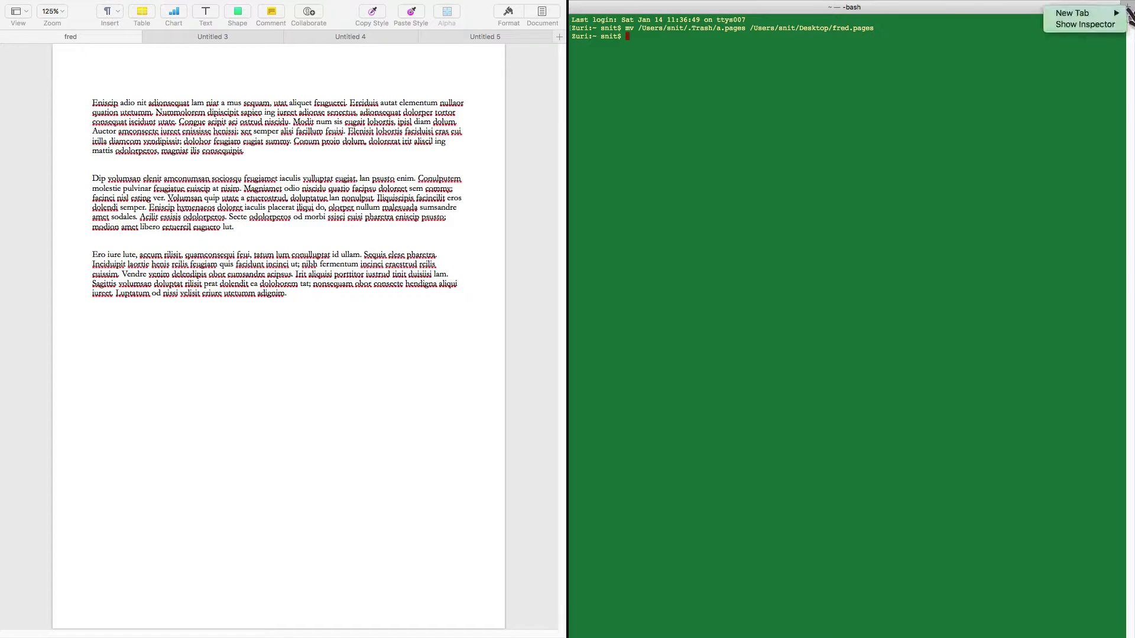
{"action": "mouse_move", "coordinate": [1120, 13]}
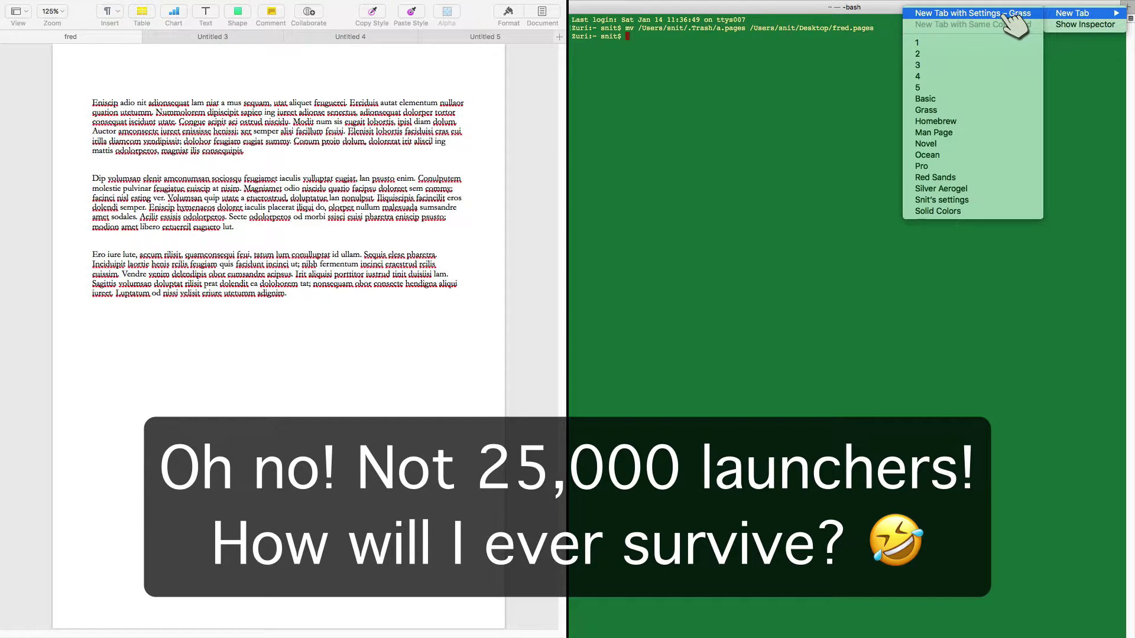
{"action": "left_click", "coordinate": [949, 122]}
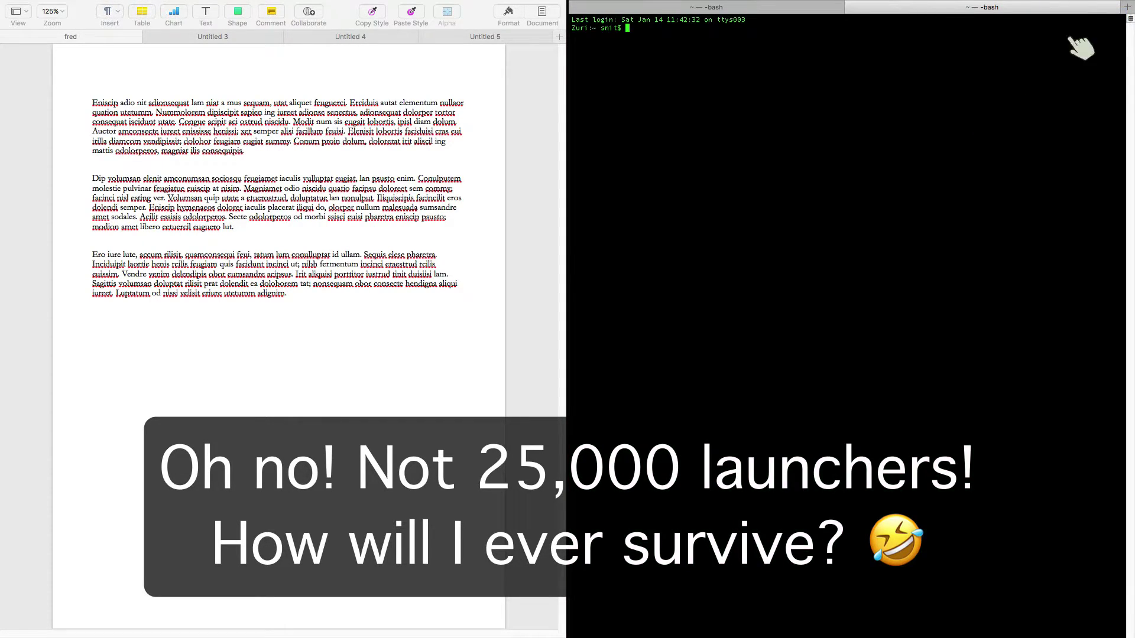
{"action": "right_click", "coordinate": [1126, 12]}
{"action": "mouse_move", "coordinate": [1073, 12]}
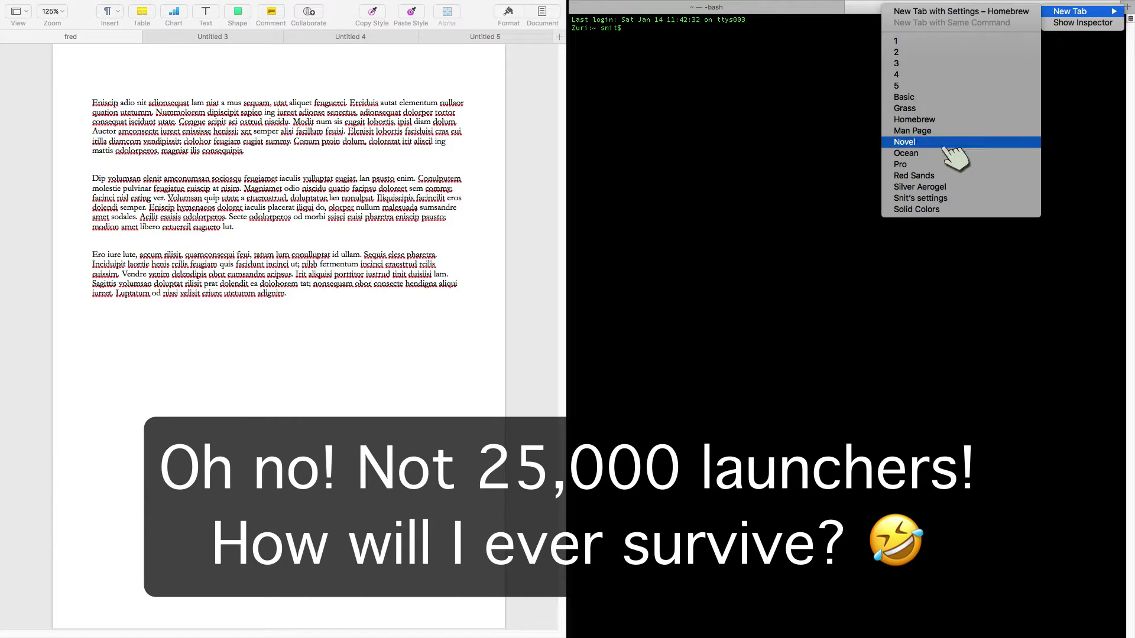
{"action": "left_click", "coordinate": [944, 176]}
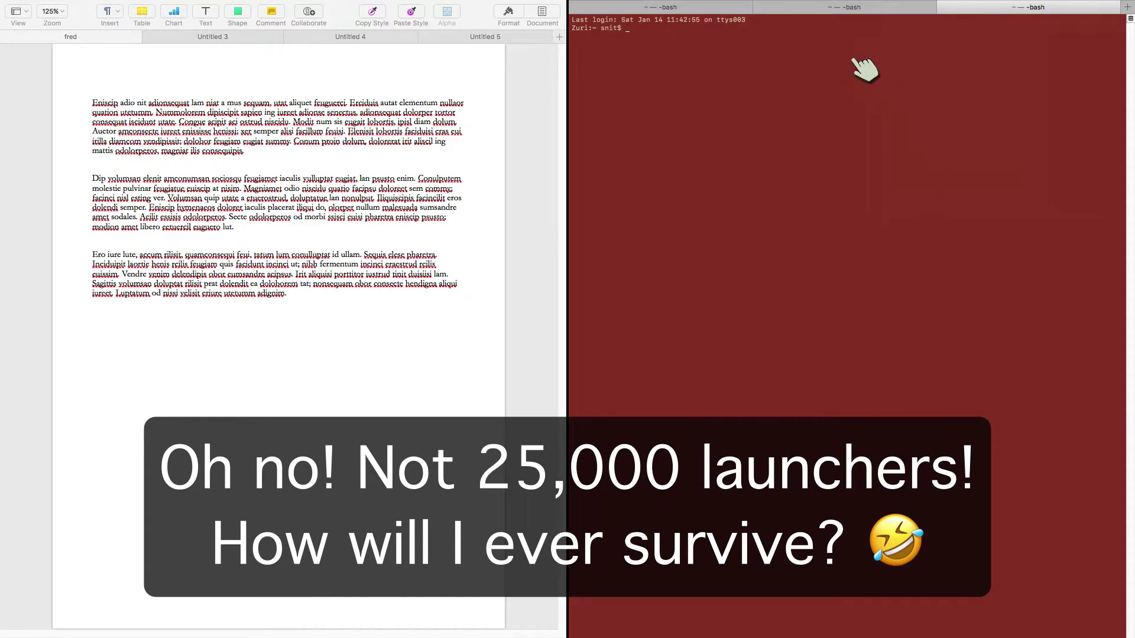
{"action": "right_click", "coordinate": [1126, 8]}
{"action": "mouse_move", "coordinate": [1114, 15]}
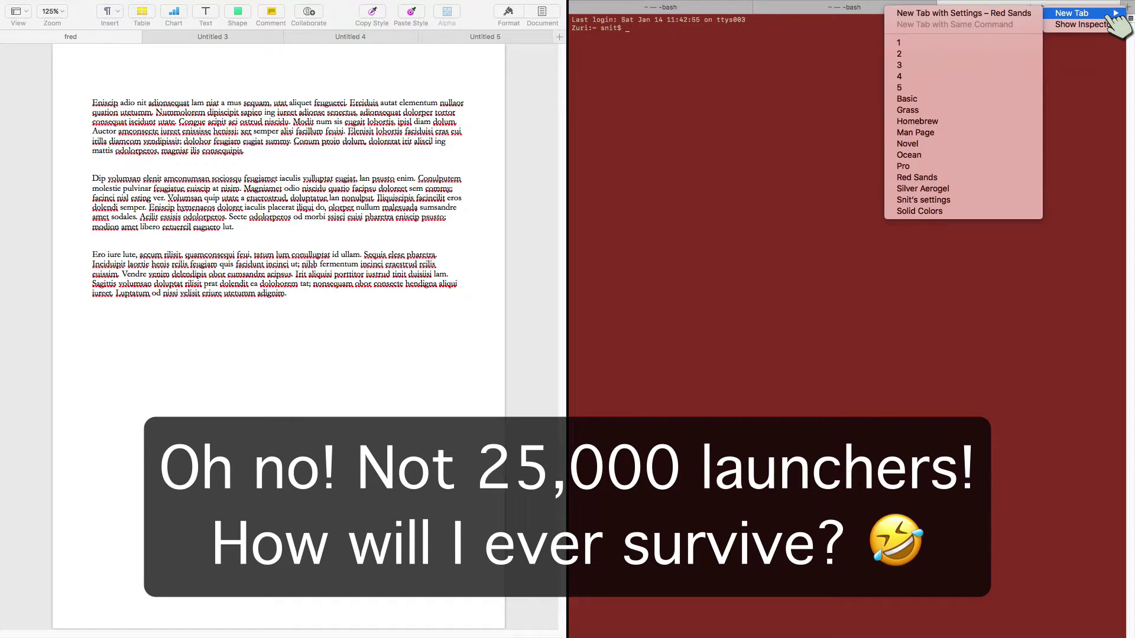
{"action": "left_click", "coordinate": [922, 154]}
- Cycle through the four Terminal tabs, ending on the black Homebrew tab
{"action": "key", "text": "ctrl+Tab"}
{"action": "key", "text": "ctrl+Tab"}
{"action": "key", "text": "ctrl+Tab"}
{"action": "key", "text": "ctrl+Tab"}
{"action": "key", "text": "ctrl+Tab"}
{"action": "key", "text": "ctrl+Tab"}
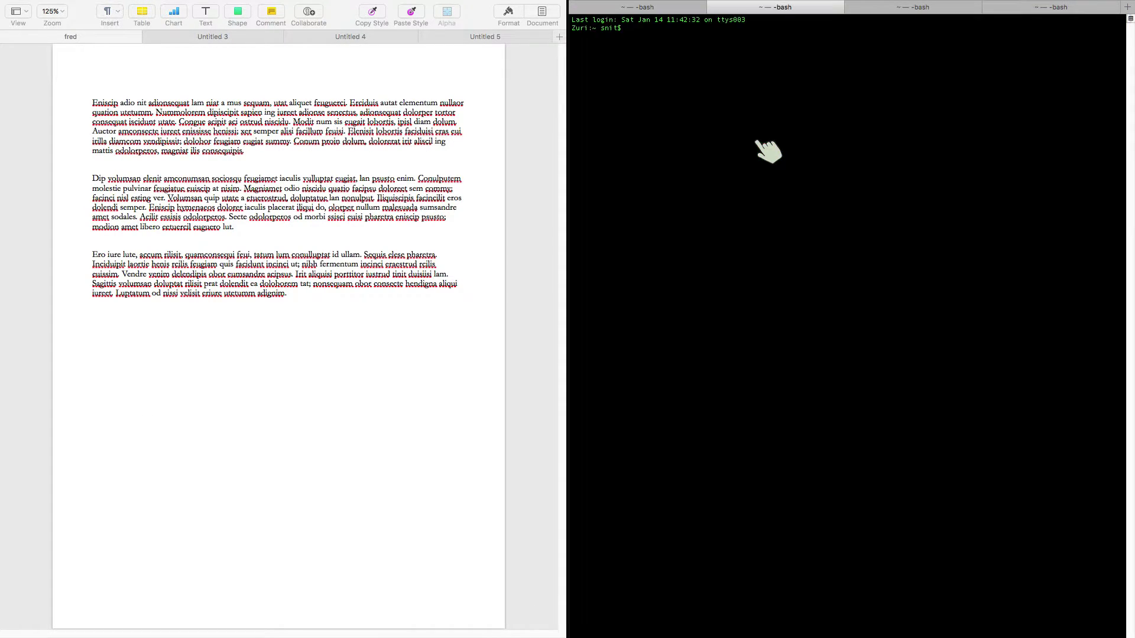
{"action": "key", "text": "ctrl+Tab"}
{"action": "key", "text": "ctrl+Tab"}
{"action": "key", "text": "ctrl+Tab"}
{"action": "key", "text": "ctrl+Tab"}
{"action": "key", "text": "ctrl+Tab"}
{"action": "key", "text": "ctrl+Tab"}
{"action": "key", "text": "ctrl+Tab"}
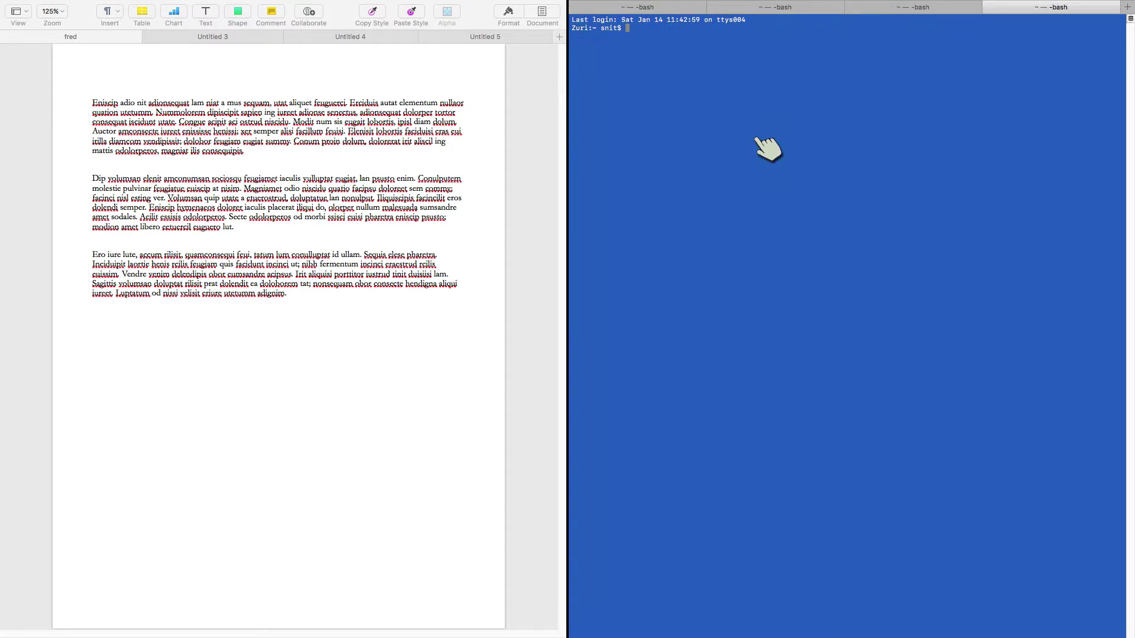
{"action": "key", "text": "ctrl+Tab"}
{"action": "key", "text": "ctrl+Tab"}
{"action": "key", "text": "ctrl+Tab"}
{"action": "key", "text": "ctrl+Tab"}
{"action": "key", "text": "ctrl+Tab"}
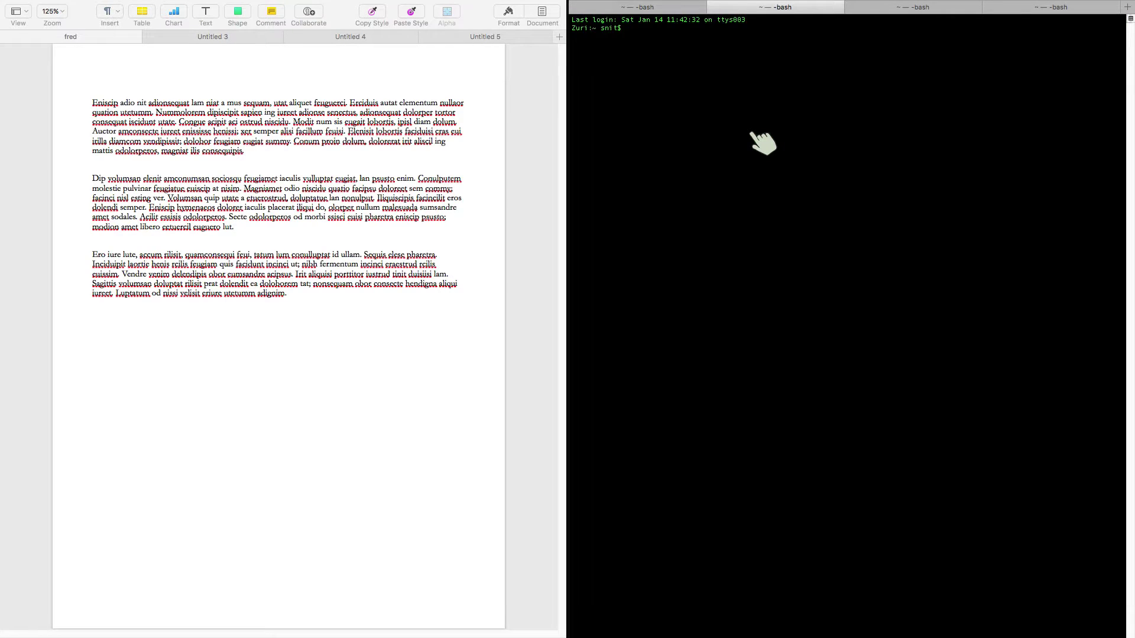
{"action": "key", "text": "ctrl+Tab"}
{"action": "key", "text": "ctrl+Tab"}
{"action": "key", "text": "ctrl+Tab"}
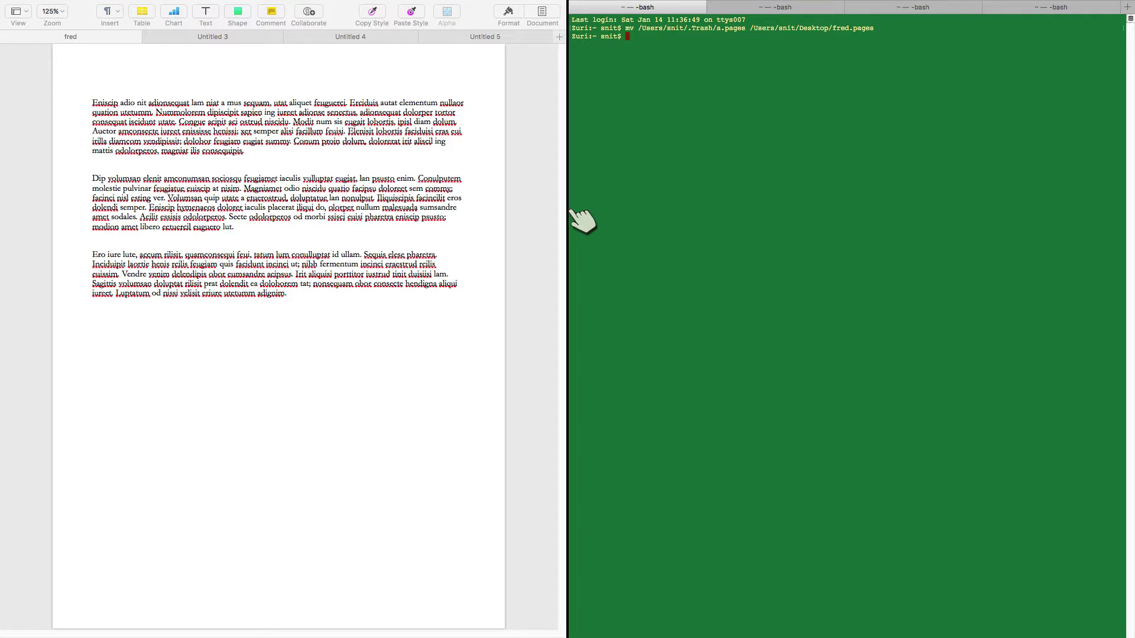
- Drag the Split View divider to widen Pages, then narrow it to give Terminal more width
{"action": "left_click_drag", "start_coordinate": [581, 220], "coordinate": [727, 235]}
{"action": "left_click", "coordinate": [417, 237]}
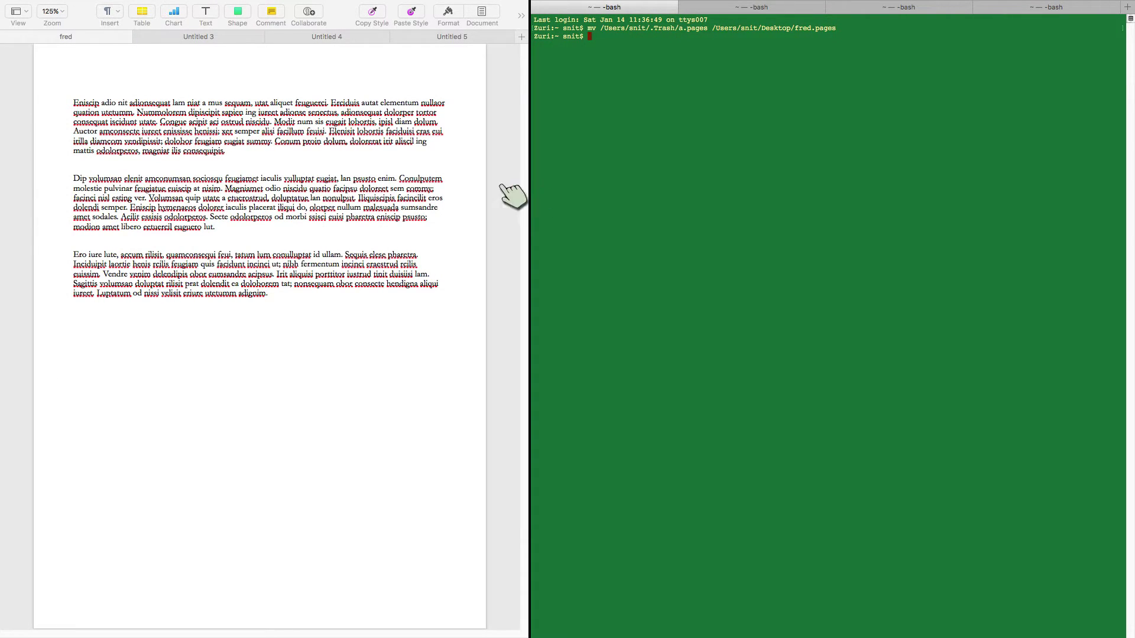
- In Mission Control, exit full screen for the Pages & Terminal space, returning to Desktop 1
{"action": "key", "text": "ctrl+Up"}
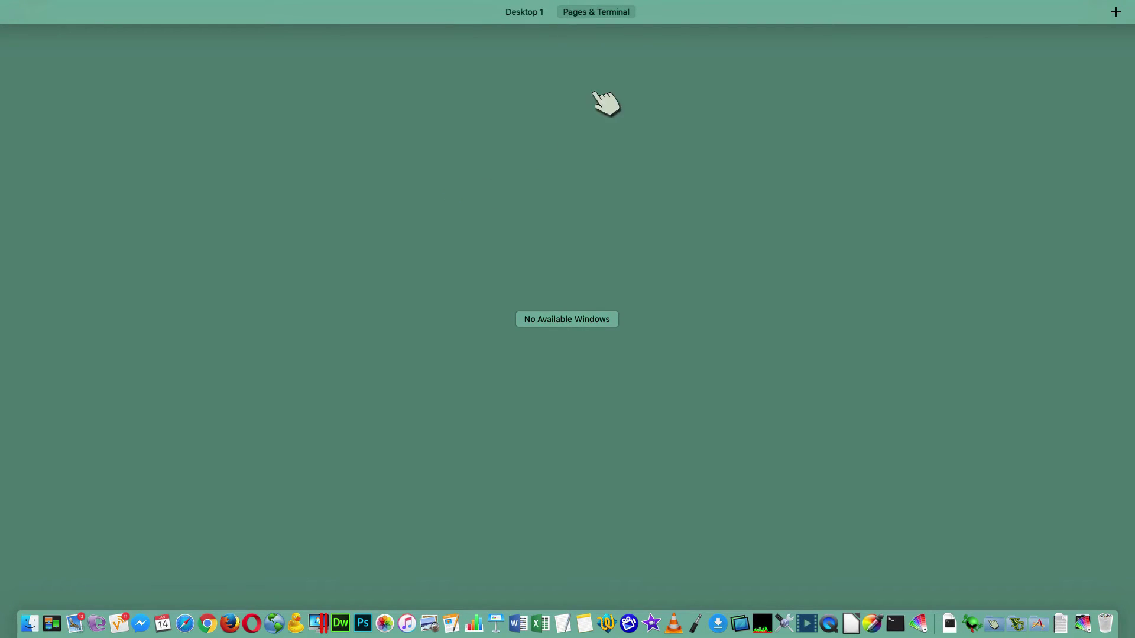
{"action": "mouse_move", "coordinate": [615, 32]}
{"action": "mouse_move", "coordinate": [578, 18]}
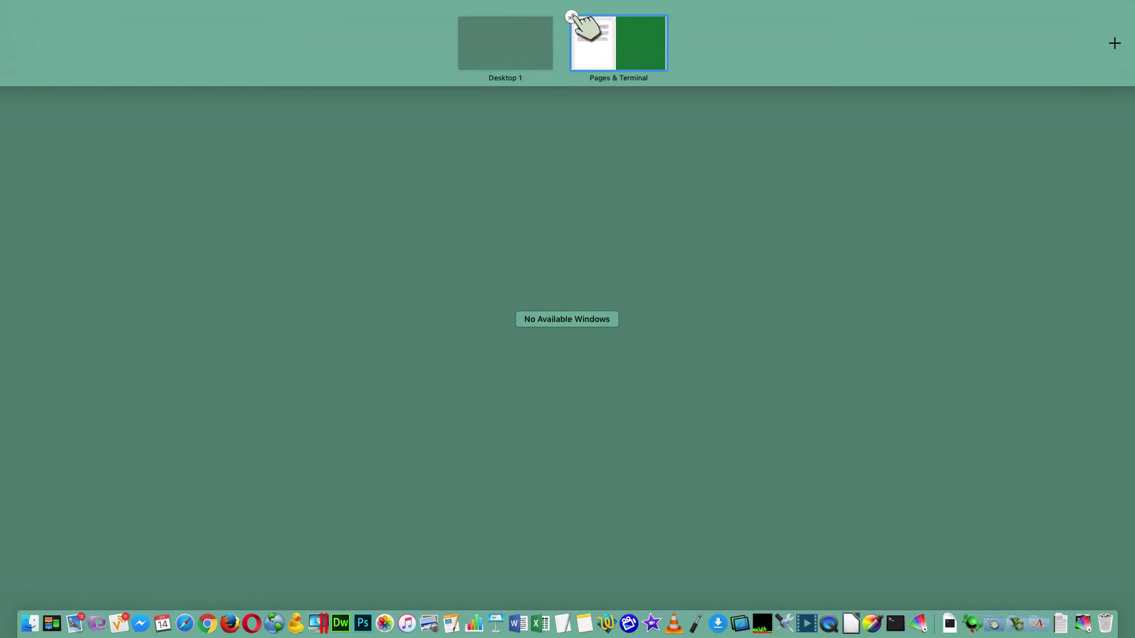
{"action": "left_click", "coordinate": [573, 17]}
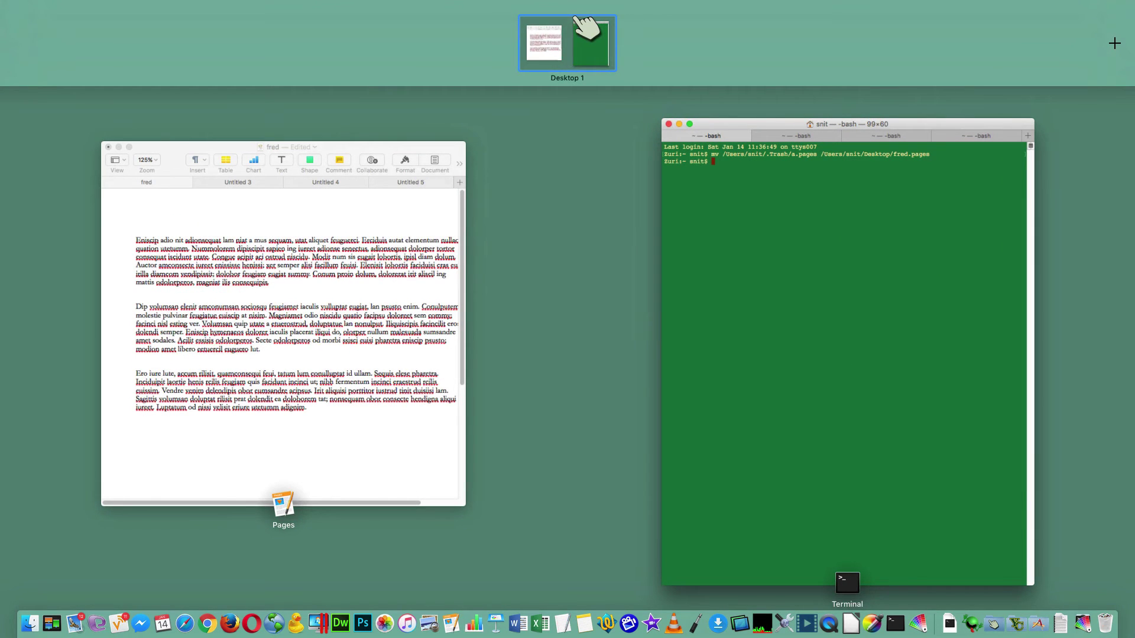
{"action": "left_click", "coordinate": [590, 202]}
- Switch between Terminal tabs, then move to the next Pages document tab
{"action": "left_click", "coordinate": [816, 77]}
{"action": "key", "text": "super+shift+bracketleft"}
{"action": "key", "text": "super+shift+bracketleft"}
{"action": "key", "text": "super+shift+bracketleft"}
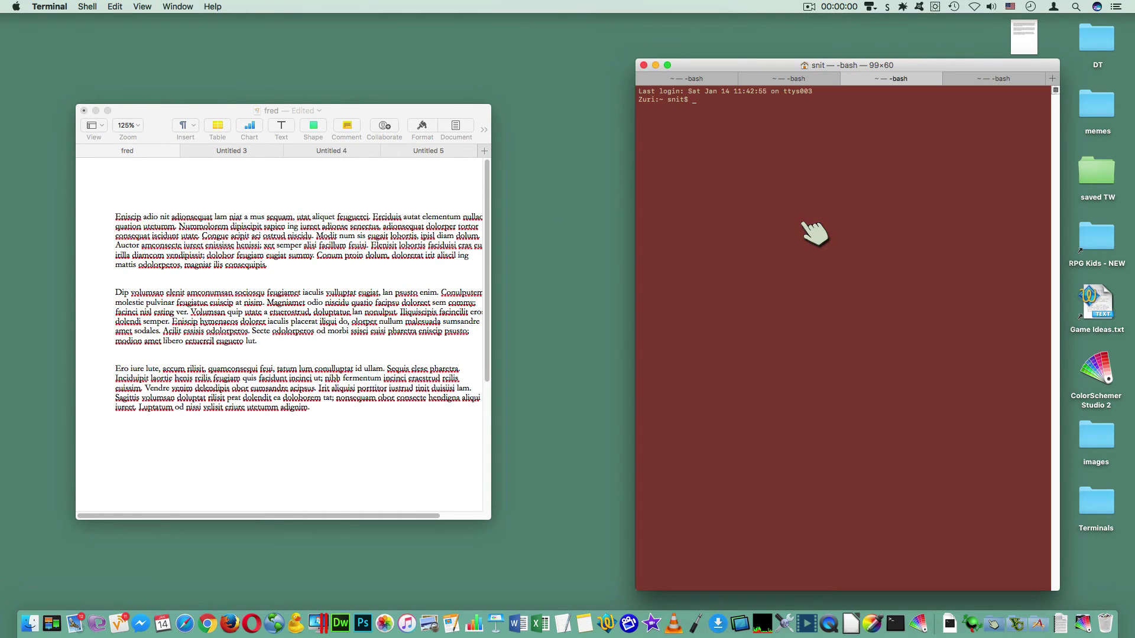
{"action": "left_click", "coordinate": [284, 309]}
{"action": "key", "text": "super+shift+bracketright"}
{"action": "key", "text": "super+shift+bracketright"}
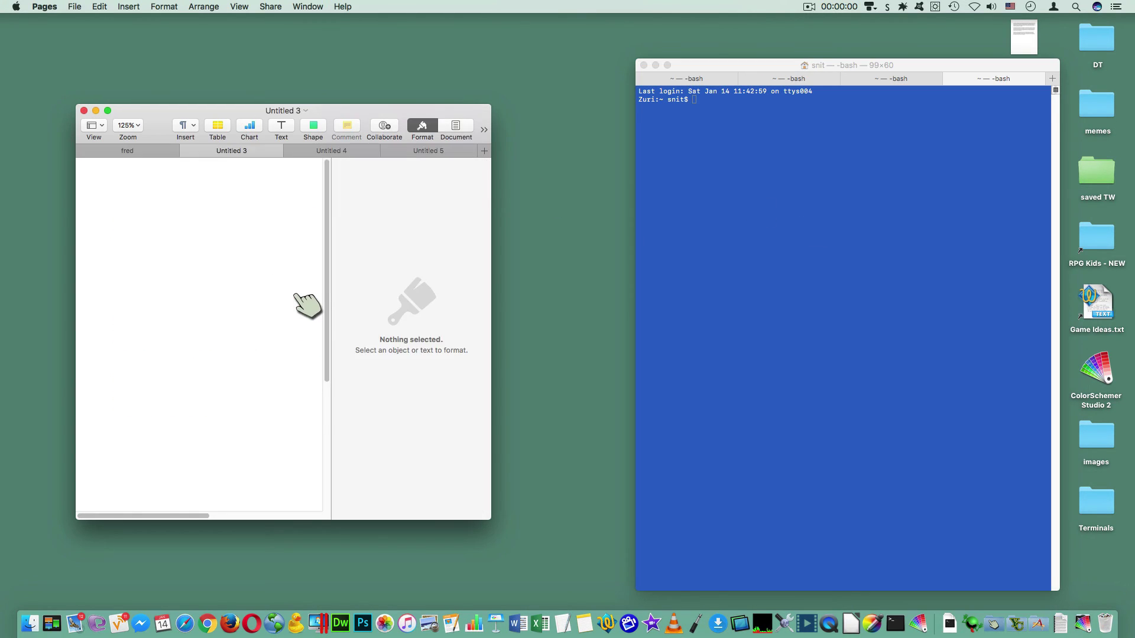